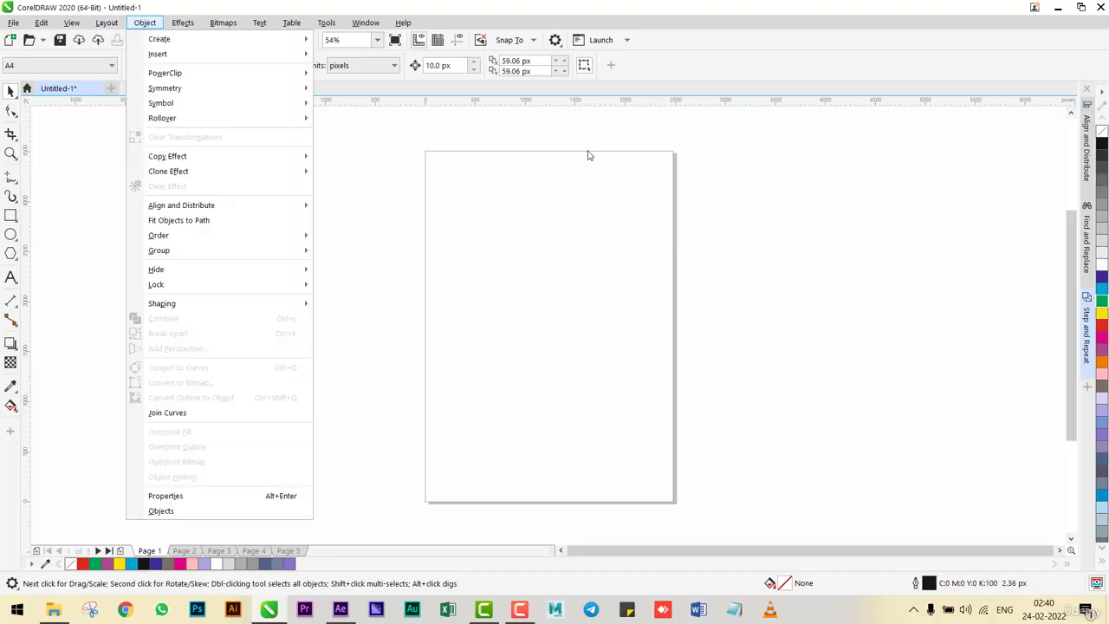
{"action": "left_click", "coordinate": [506, 157]}
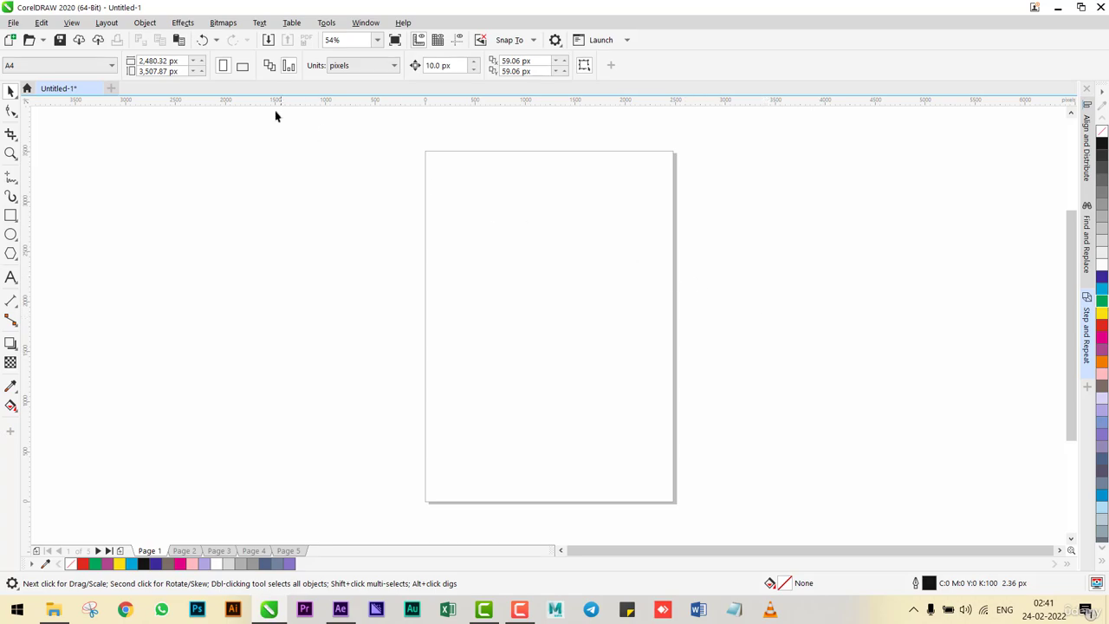
{"action": "left_click", "coordinate": [107, 24]}
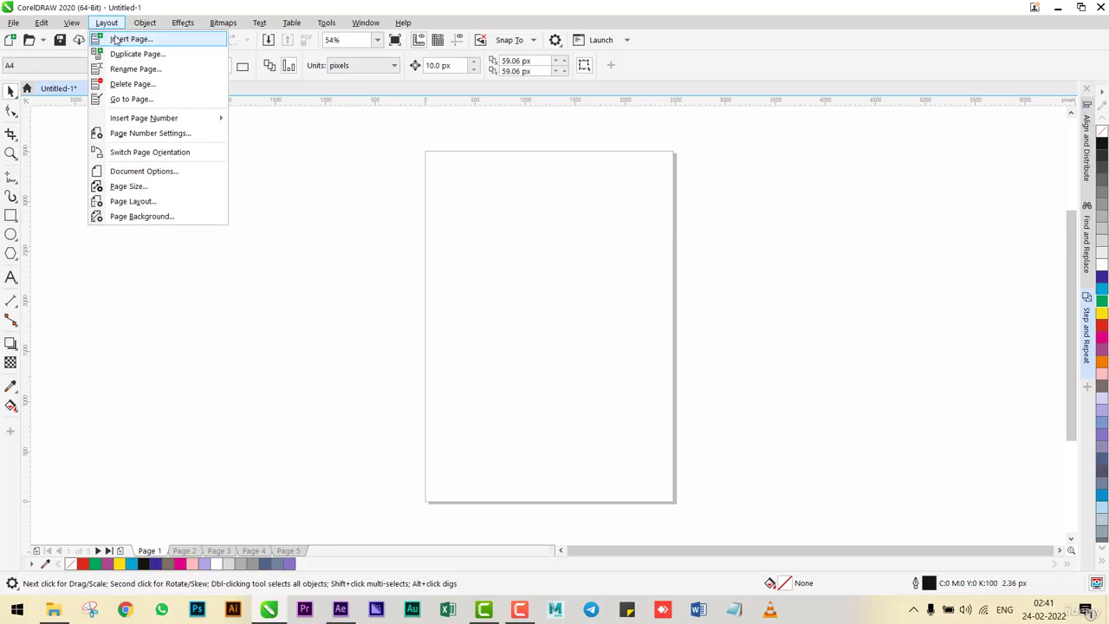
{"action": "left_click", "coordinate": [387, 179]}
- Go to page 5 and set up an insertion of two A4 pages placed before it
{"action": "left_click", "coordinate": [203, 552]}
{"action": "left_click", "coordinate": [218, 552]}
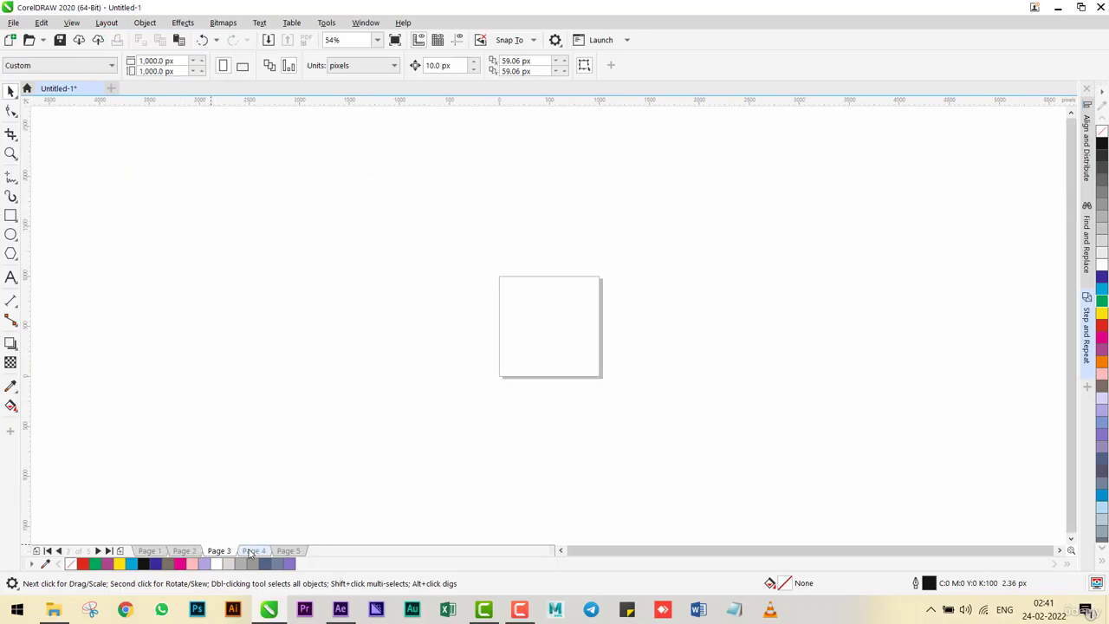
{"action": "left_click", "coordinate": [253, 552]}
{"action": "left_click", "coordinate": [282, 551]}
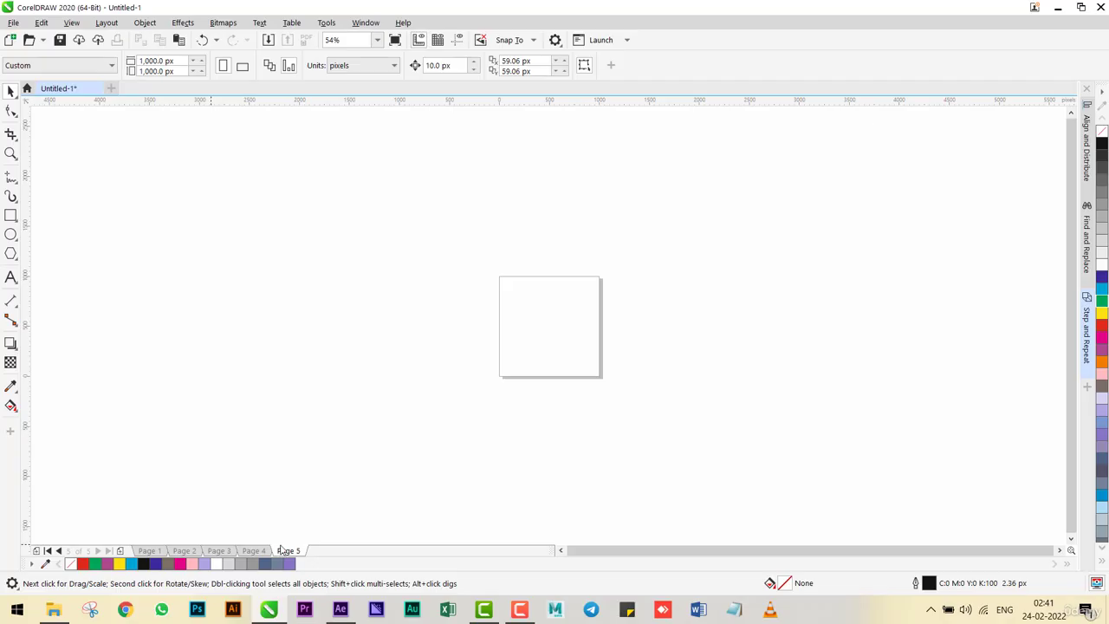
{"action": "left_click", "coordinate": [107, 23]}
{"action": "left_click", "coordinate": [125, 39]}
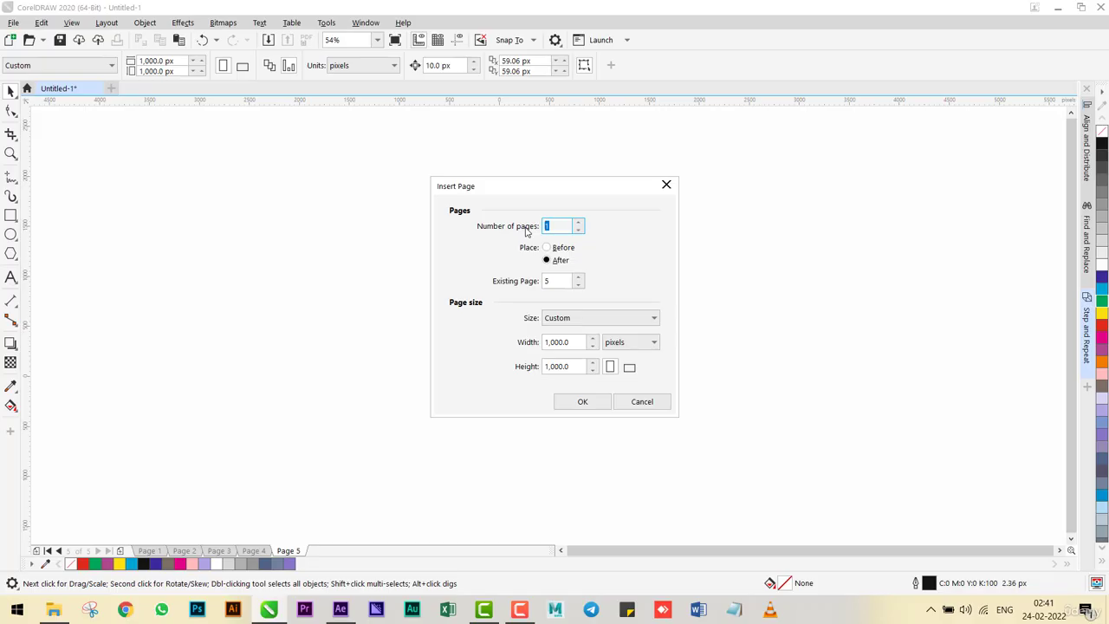
{"action": "left_click", "coordinate": [578, 222]}
{"action": "left_click", "coordinate": [547, 248]}
{"action": "left_click", "coordinate": [561, 318]}
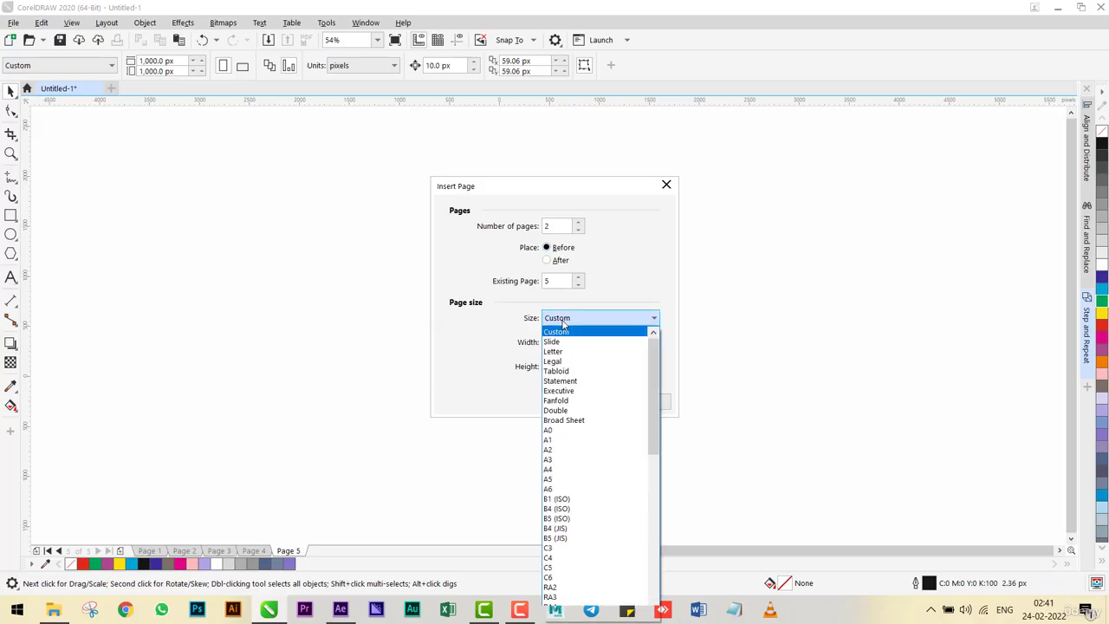
{"action": "left_click", "coordinate": [552, 469]}
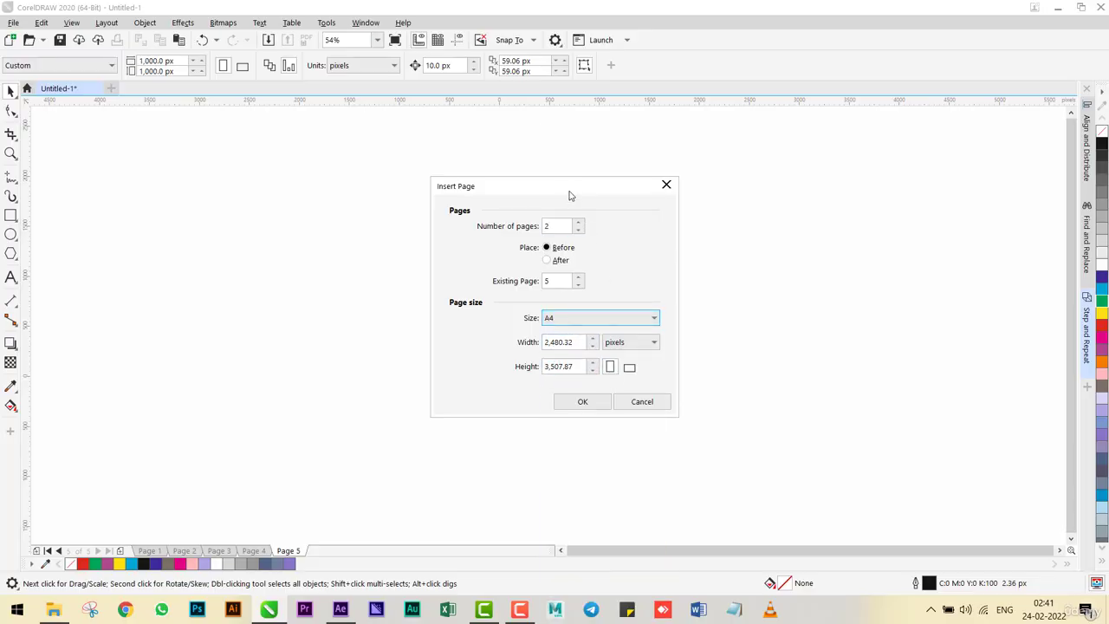
- Change the placement to after page 5, insert the two A4 pages and show page 7
{"action": "left_click_drag", "start_coordinate": [569, 192], "coordinate": [807, 144]}
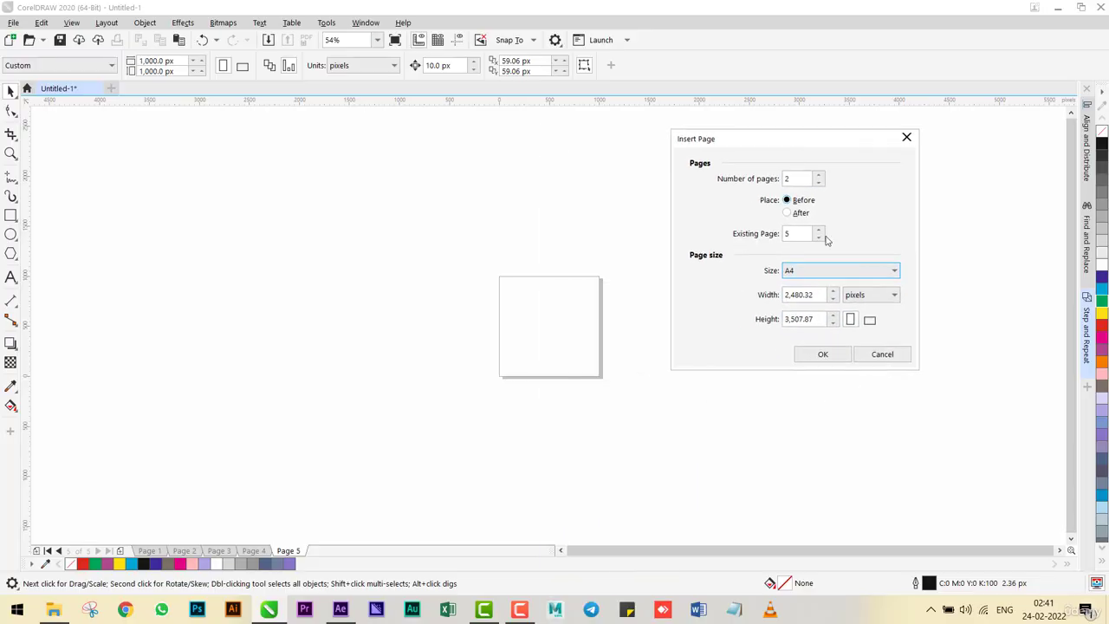
{"action": "left_click", "coordinate": [790, 179]}
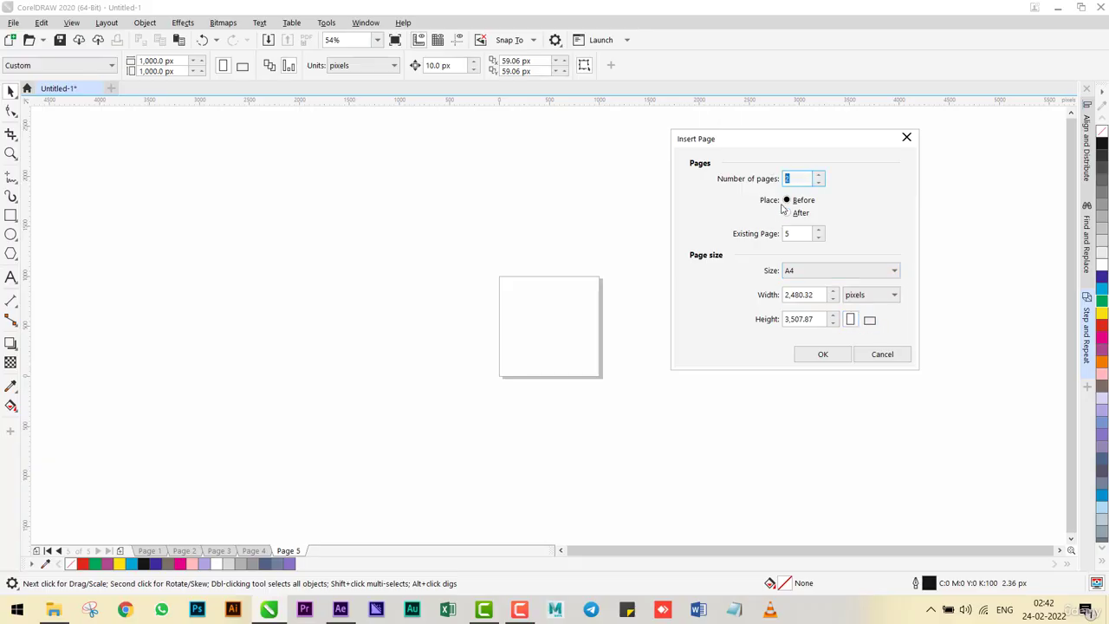
{"action": "left_click", "coordinate": [786, 213]}
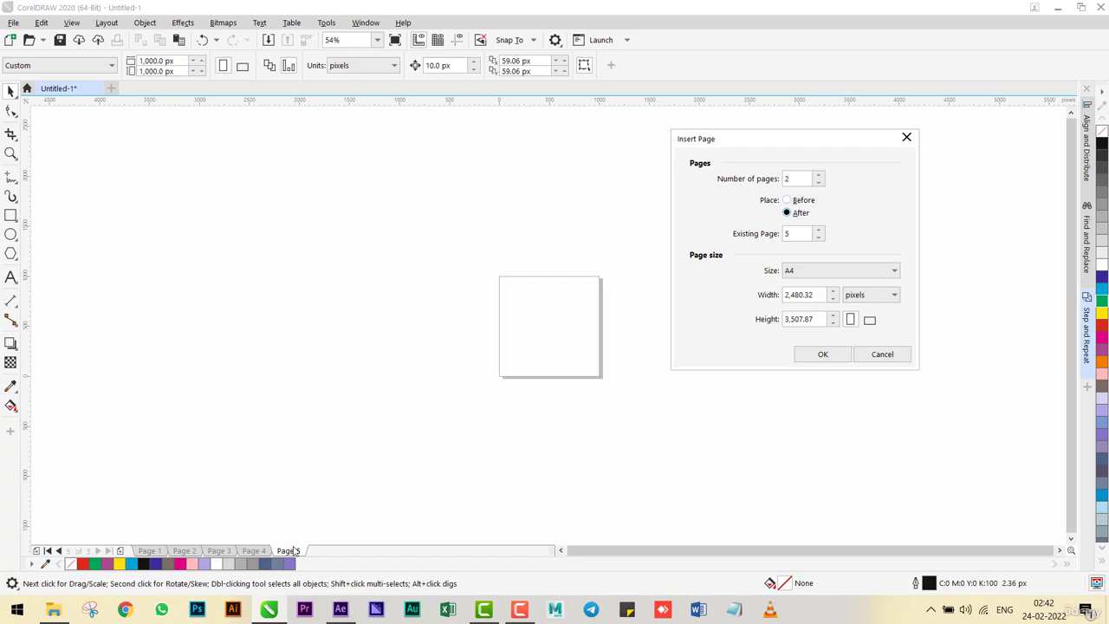
{"action": "left_click", "coordinate": [819, 354]}
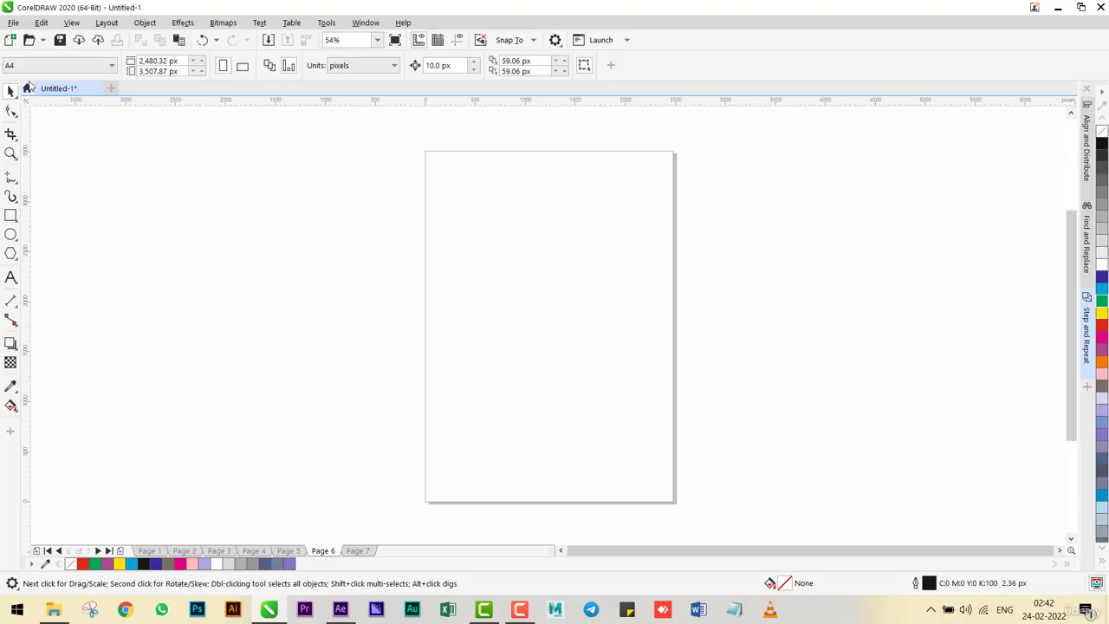
{"action": "left_click", "coordinate": [360, 550]}
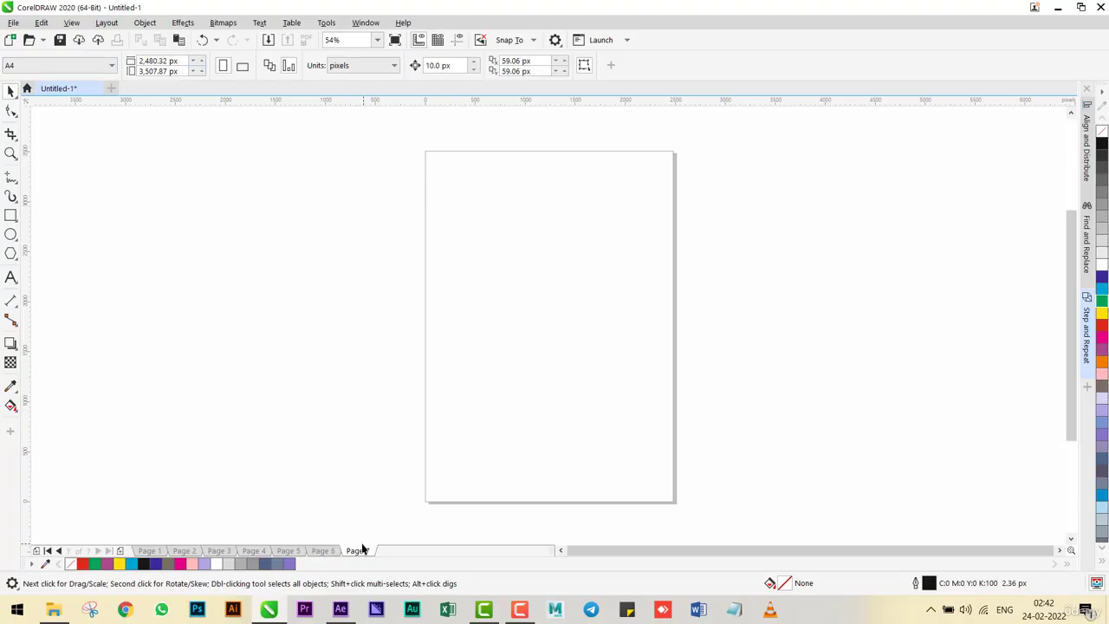
{"action": "left_click", "coordinate": [149, 24]}
{"action": "mouse_move", "coordinate": [100, 26]}
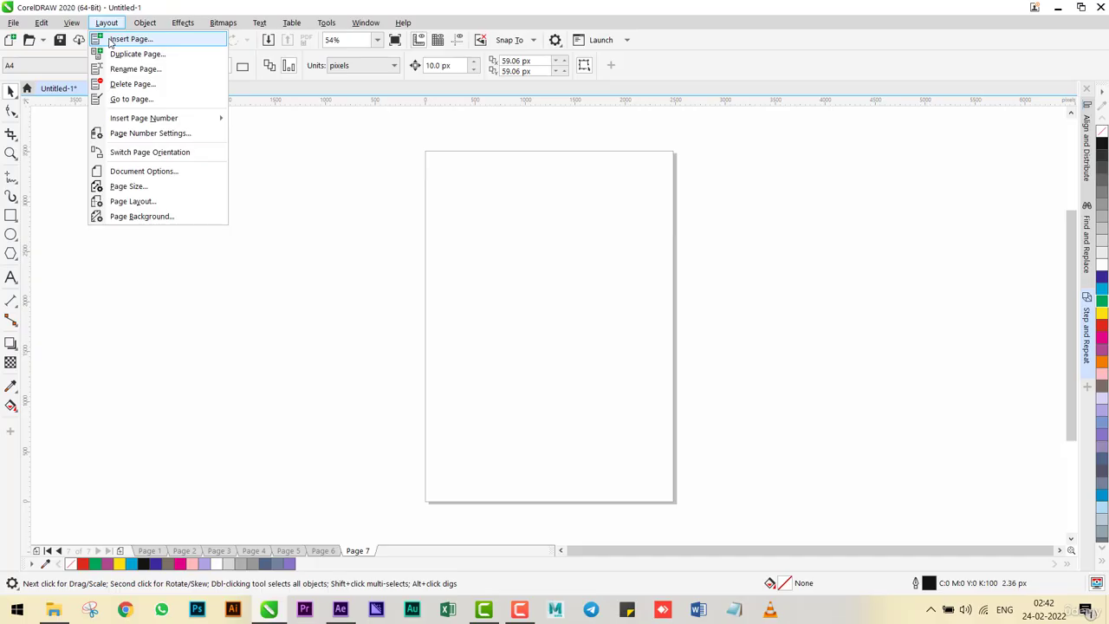
{"action": "left_click", "coordinate": [118, 53]}
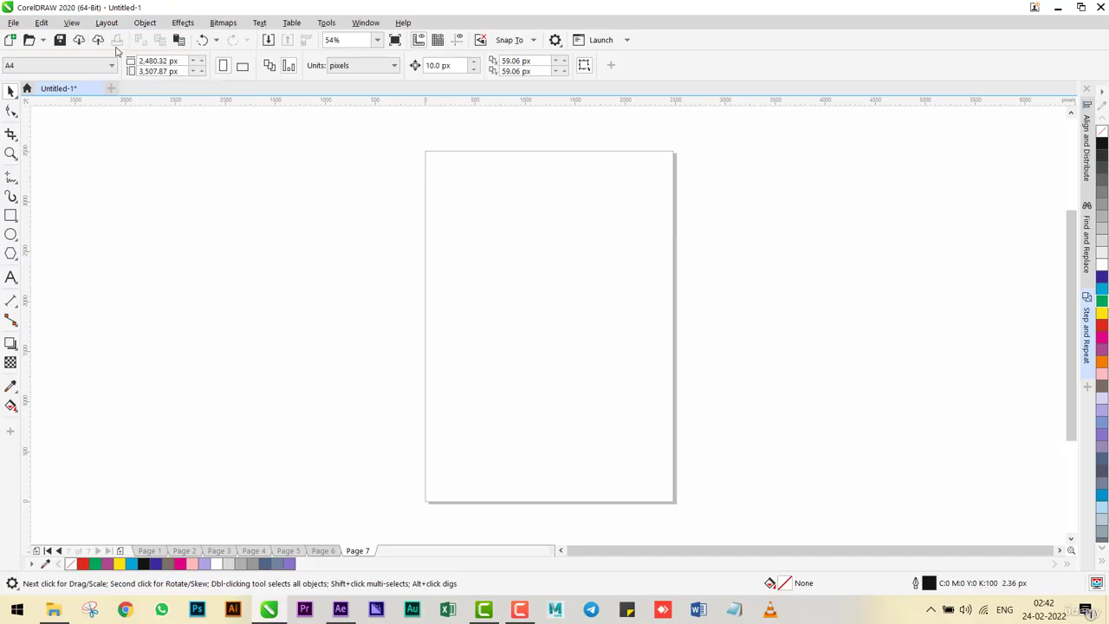
{"action": "left_click", "coordinate": [603, 339]}
- Go to page 1 and undo the recent changes back to the poster artwork, shapes and text
{"action": "left_click", "coordinate": [150, 551]}
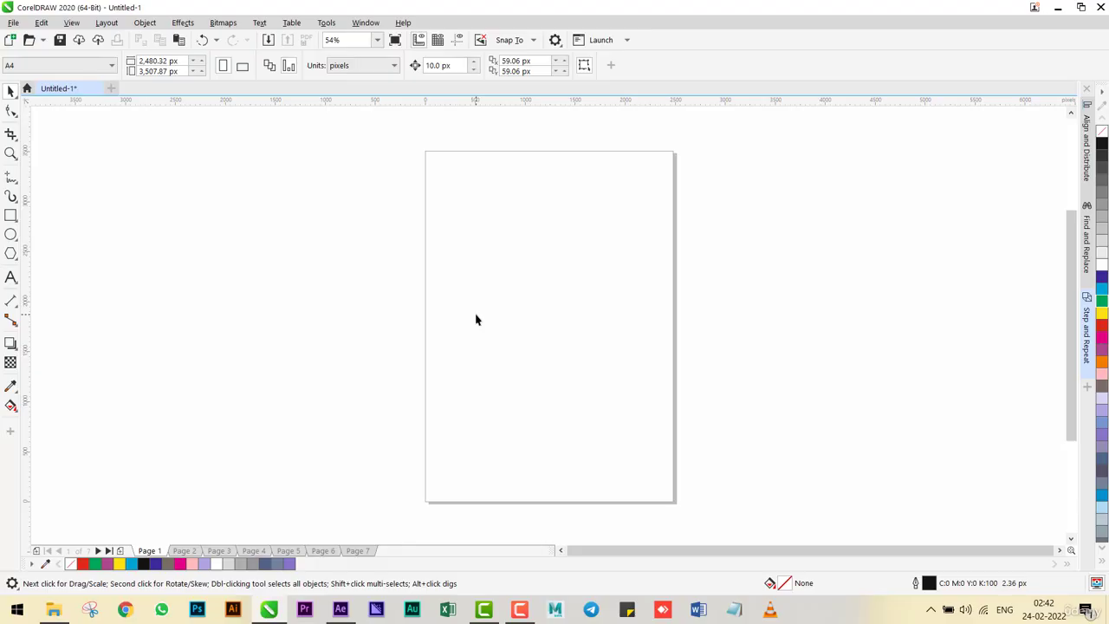
{"action": "key", "text": "ctrl+z"}
{"action": "key", "text": "ctrl+z"}
{"action": "key", "text": "ctrl+z"}
{"action": "key", "text": "ctrl+z"}
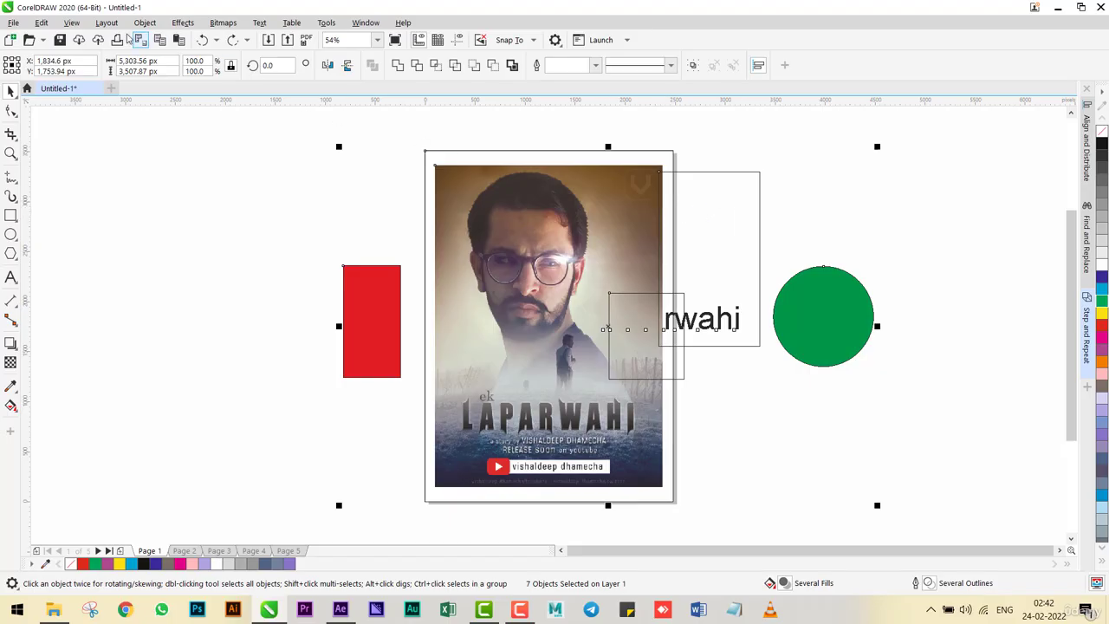
- Duplicate page 1 with its layers only, placing the new page before it, and compare pages 1 and 2
{"action": "left_click", "coordinate": [107, 23]}
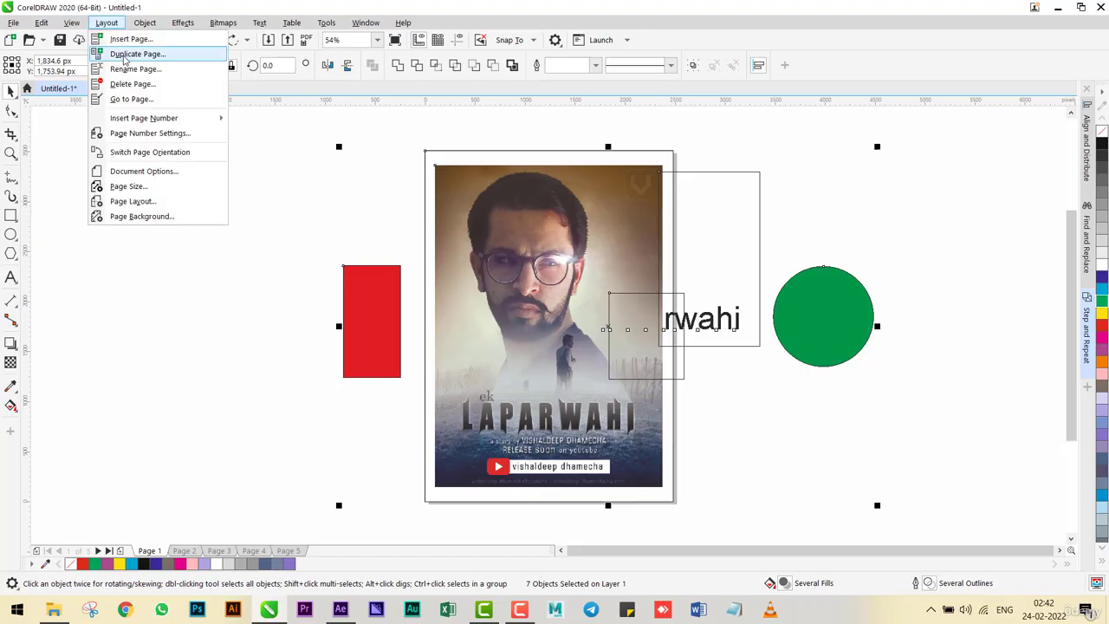
{"action": "left_click", "coordinate": [130, 54]}
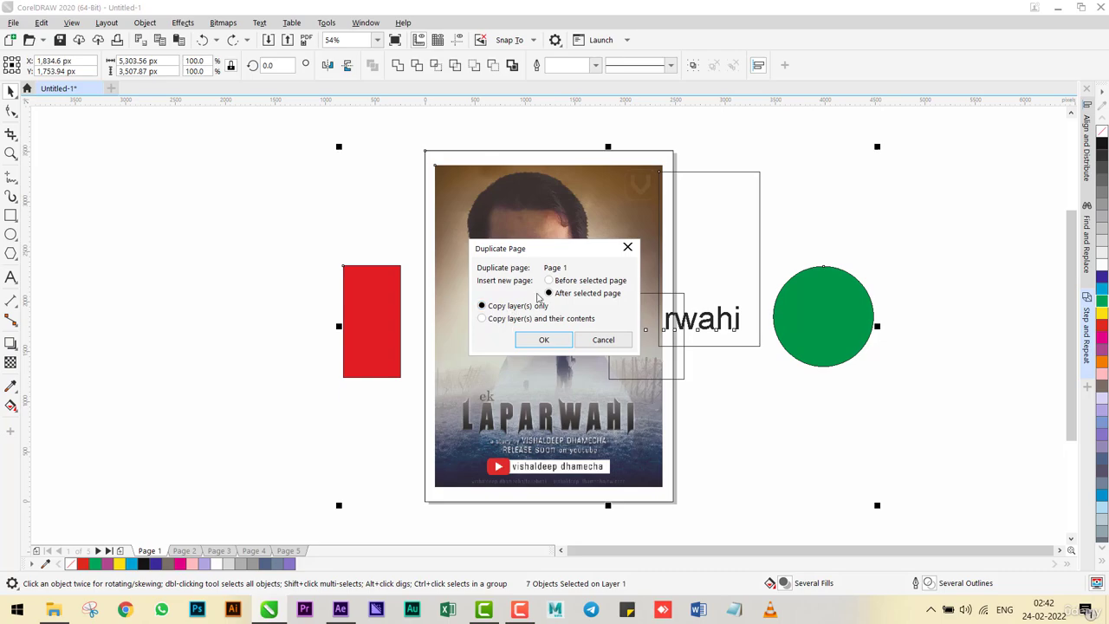
{"action": "left_click", "coordinate": [558, 282]}
{"action": "left_click", "coordinate": [545, 339]}
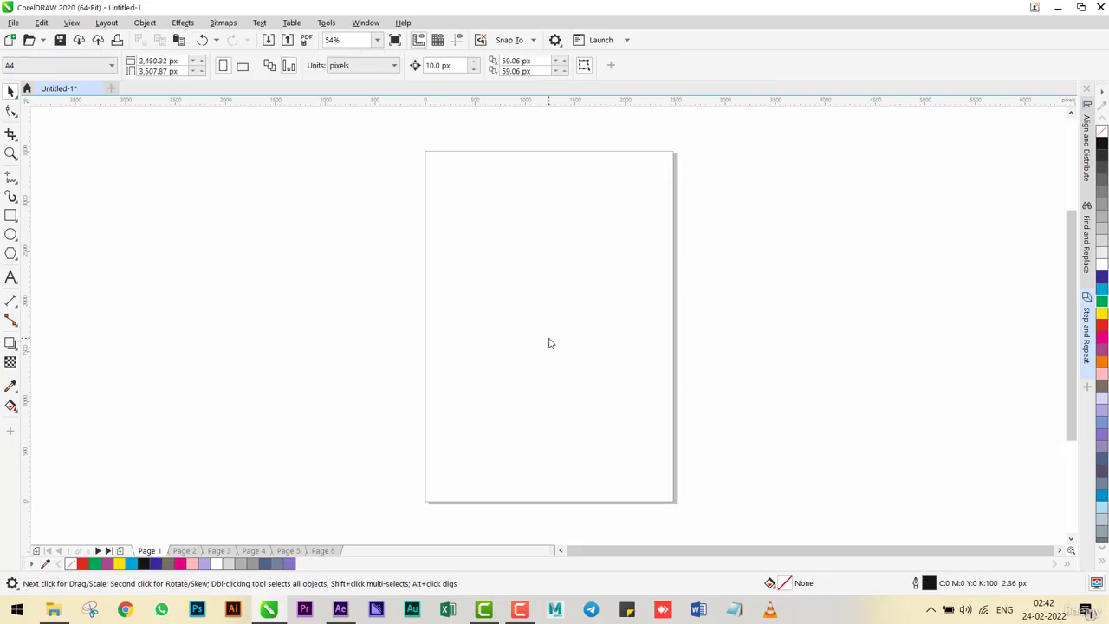
{"action": "left_click", "coordinate": [186, 551]}
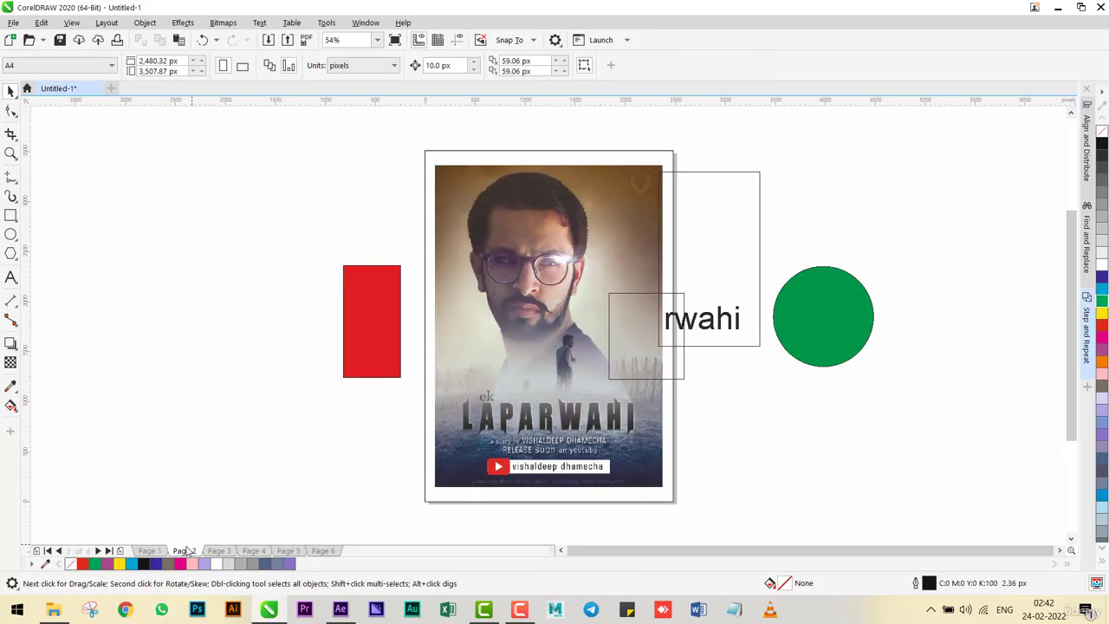
{"action": "left_click", "coordinate": [158, 551]}
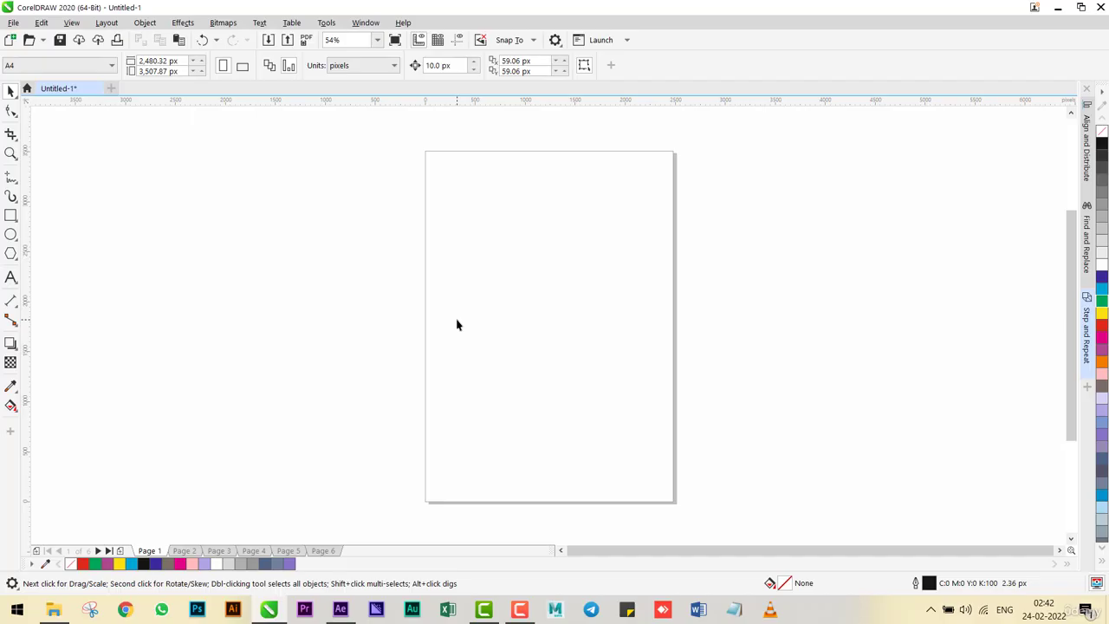
- Try pasting the clipboard contents onto the blank page 1, undo the paste and compare with page 2
{"action": "key", "text": "ctrl+v"}
{"action": "key", "text": "ctrl+z"}
{"action": "left_click", "coordinate": [184, 551]}
{"action": "left_click", "coordinate": [150, 551]}
- Rename page 1 as "front"
{"action": "left_click", "coordinate": [72, 24]}
{"action": "mouse_move", "coordinate": [109, 26]}
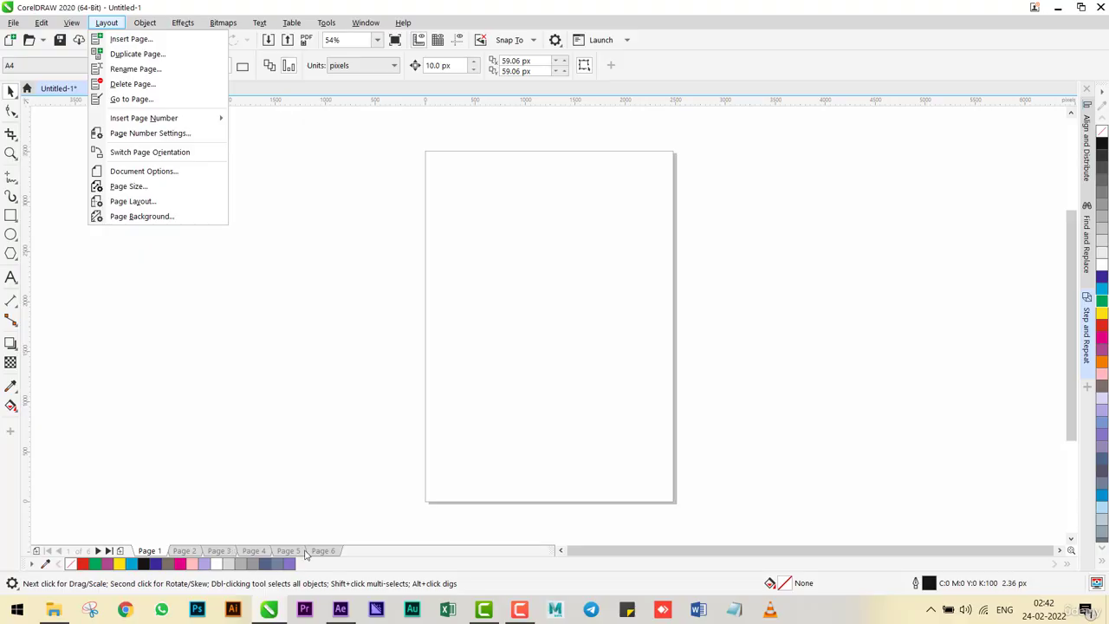
{"action": "left_click", "coordinate": [126, 72]}
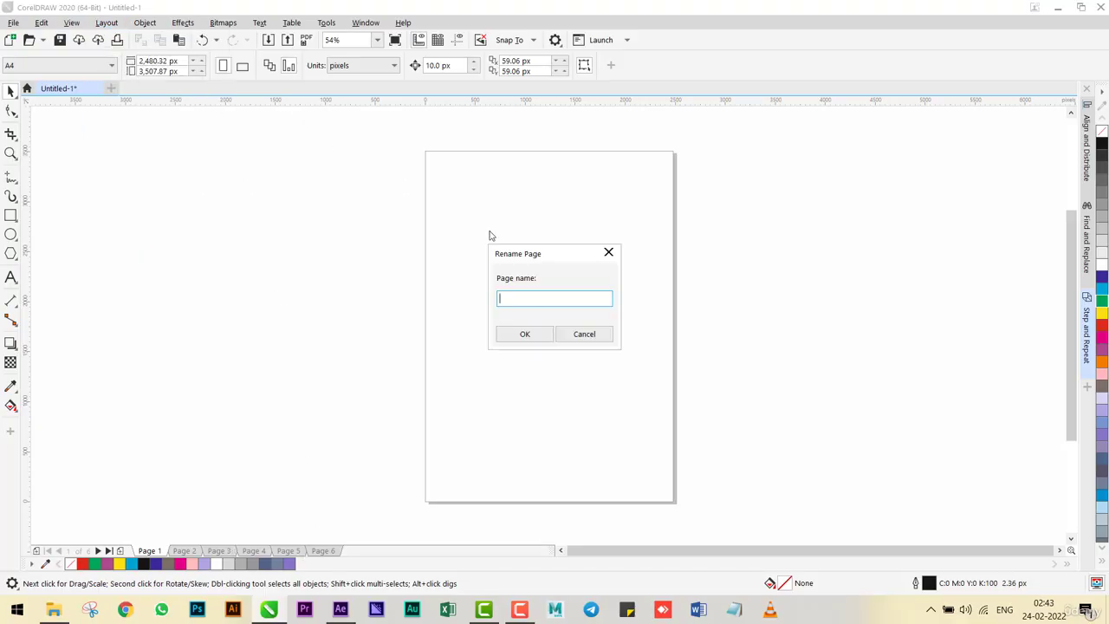
{"action": "type", "text": "page"}
{"action": "key", "text": "ctrl+a"}
{"action": "type", "text": "fro"}
{"action": "key", "text": "Return"}
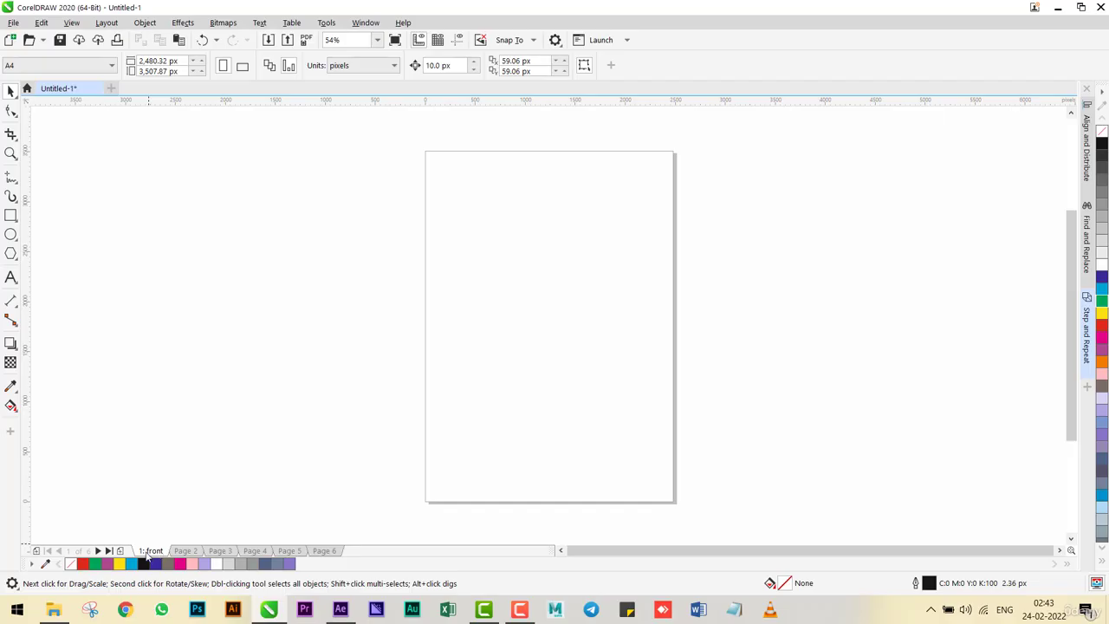
{"action": "right_click", "coordinate": [183, 553]}
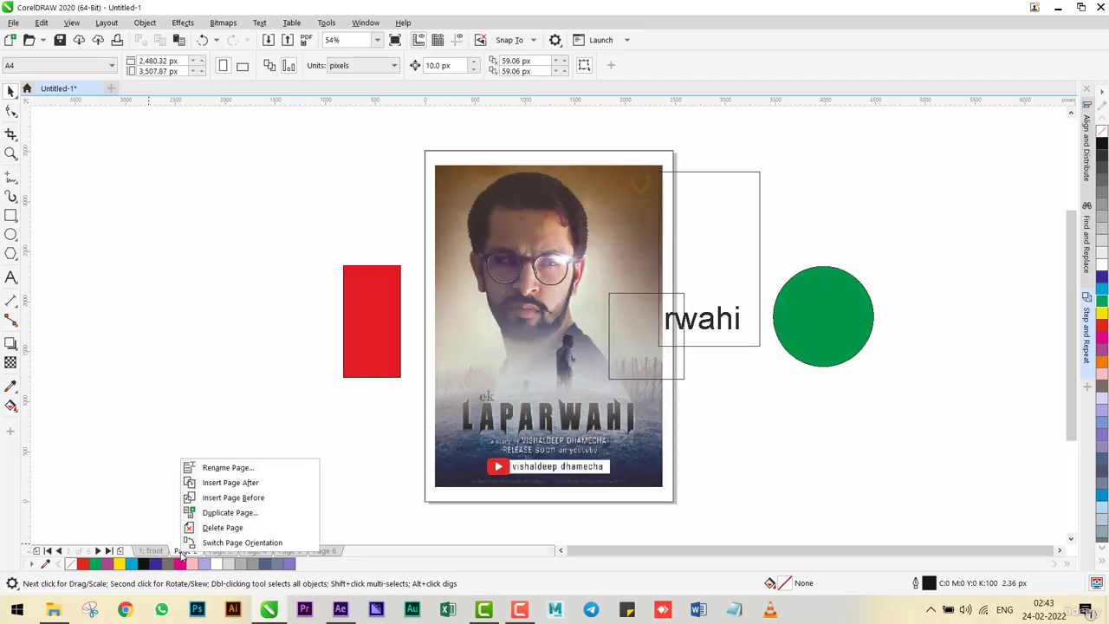
{"action": "left_click", "coordinate": [226, 465]}
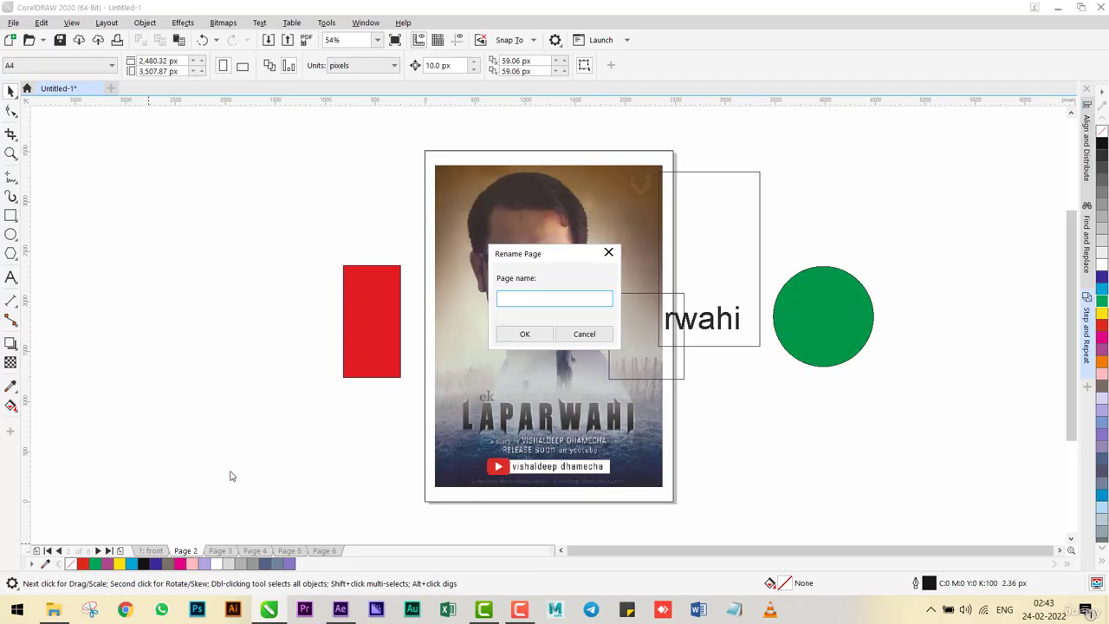
{"action": "key", "text": "Escape"}
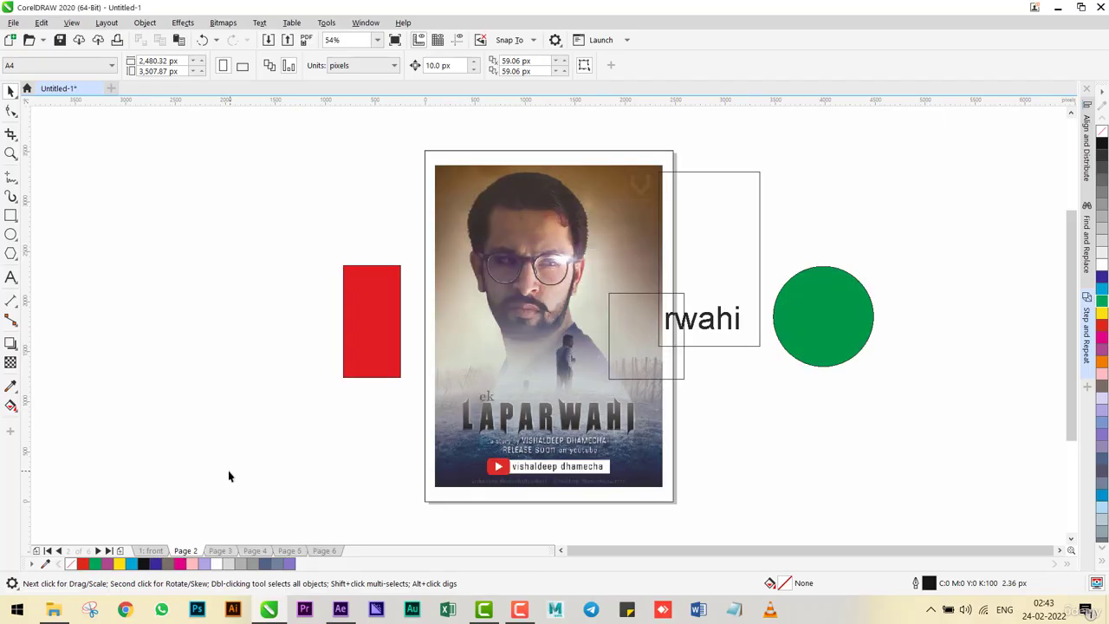
{"action": "right_click", "coordinate": [187, 550]}
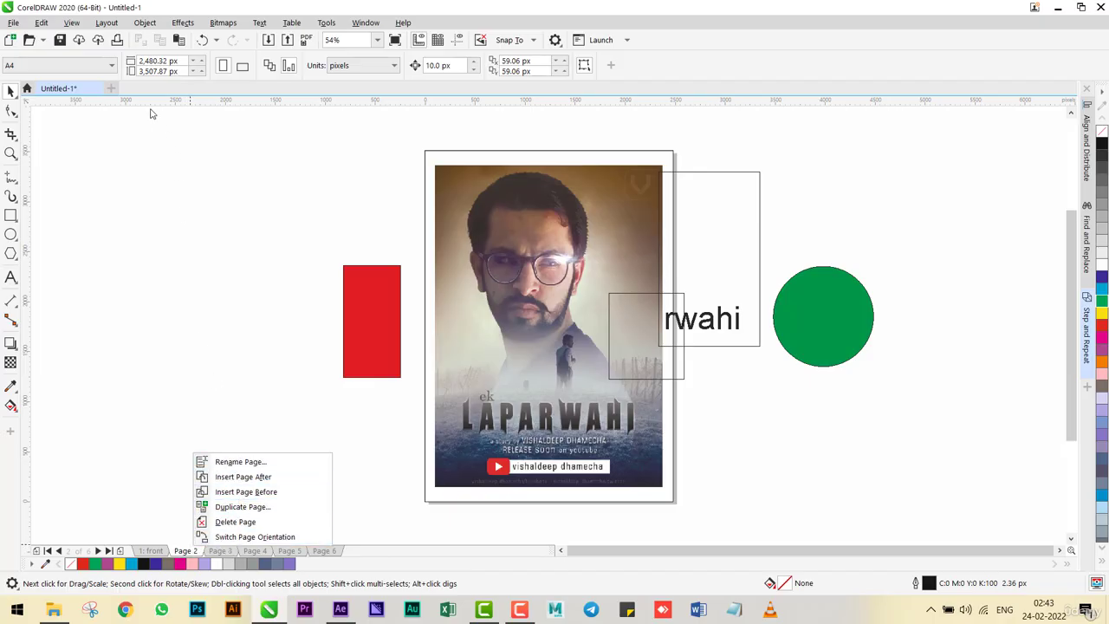
{"action": "left_click", "coordinate": [106, 23]}
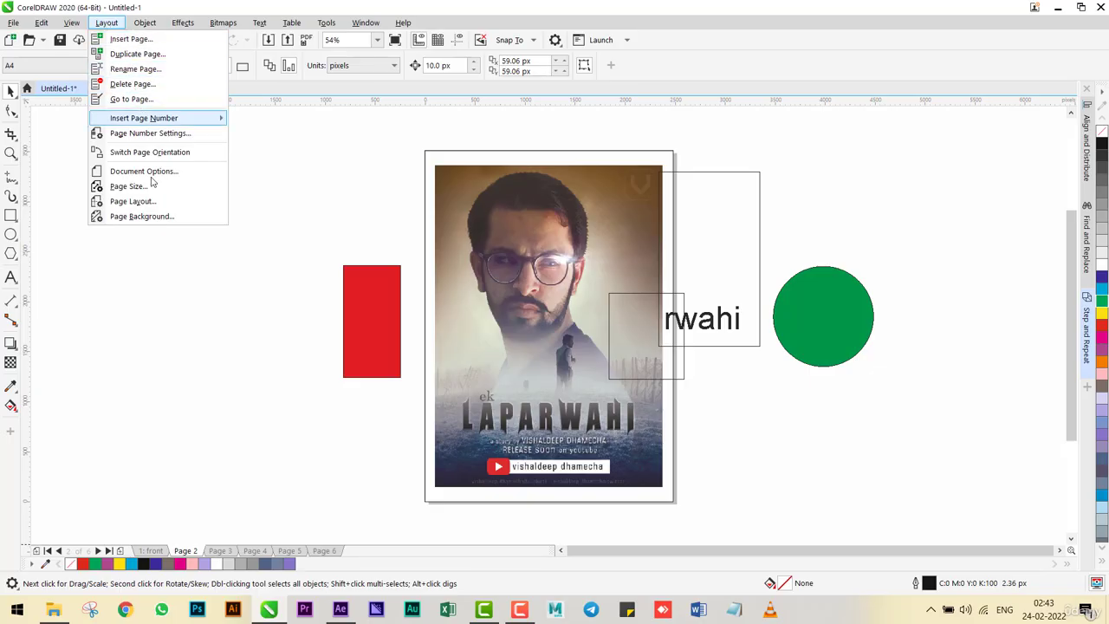
- Rename page 2 as "index page"
{"action": "right_click", "coordinate": [196, 551]}
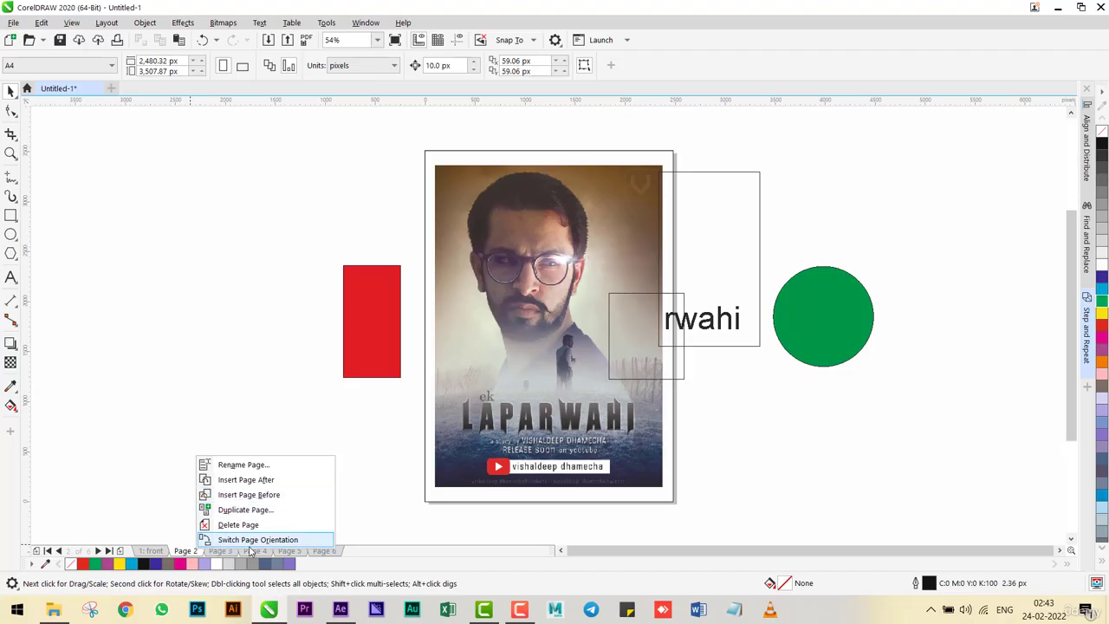
{"action": "left_click", "coordinate": [243, 465]}
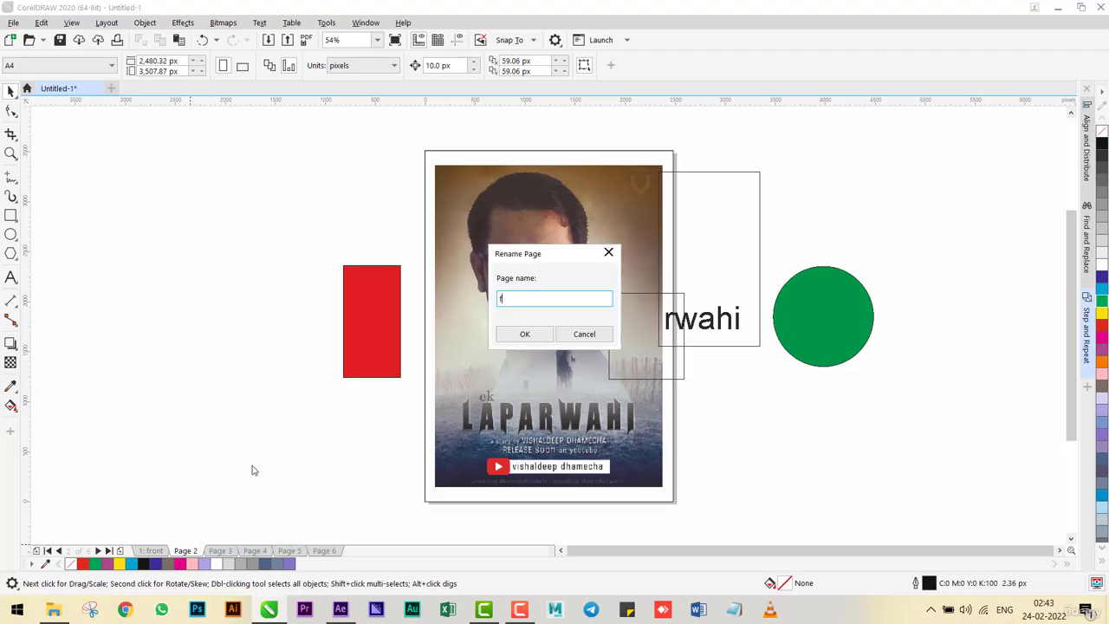
{"action": "type", "text": "first"}
{"action": "type", "text": "indexp"}
{"action": "key", "text": "BackSpace"}
{"action": "type", "text": "page"}
{"action": "left_click", "coordinate": [524, 333]}
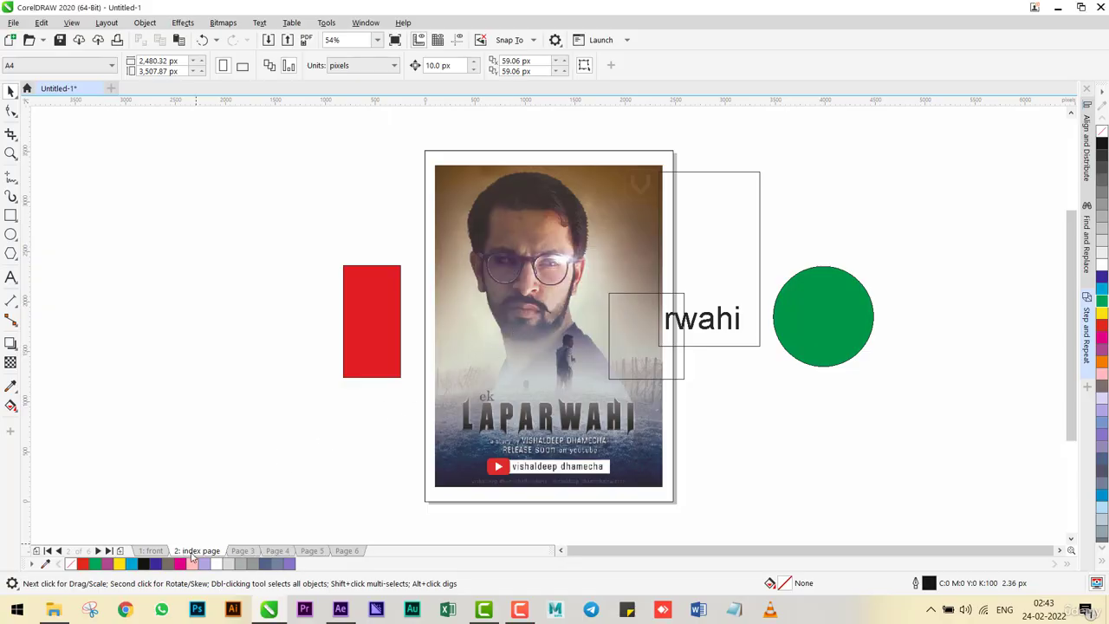
{"action": "right_click", "coordinate": [193, 552]}
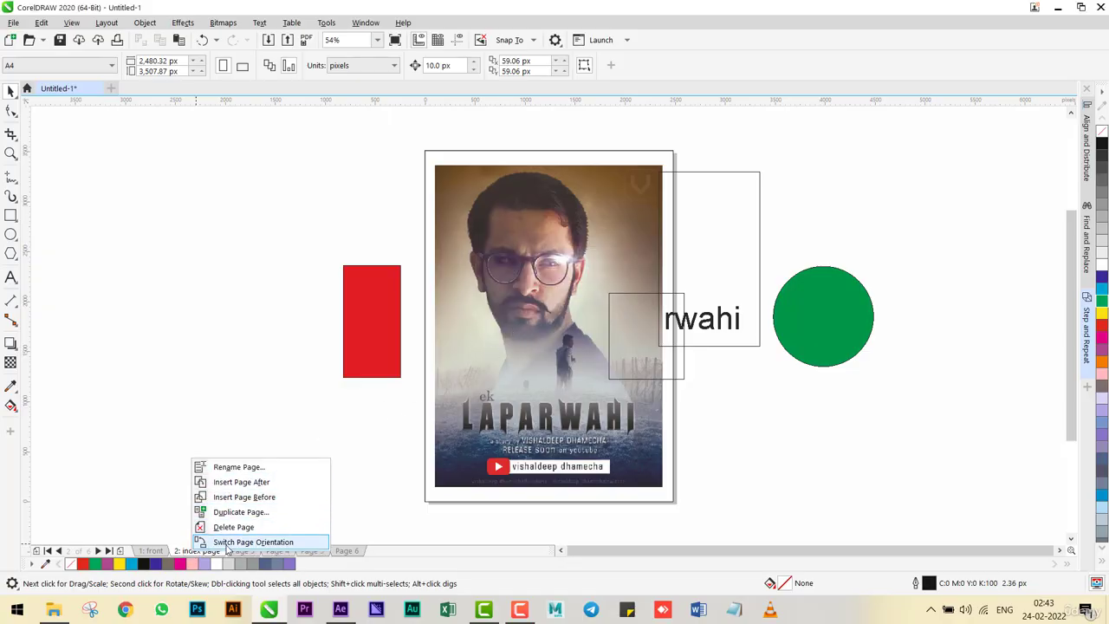
{"action": "left_click", "coordinate": [106, 23]}
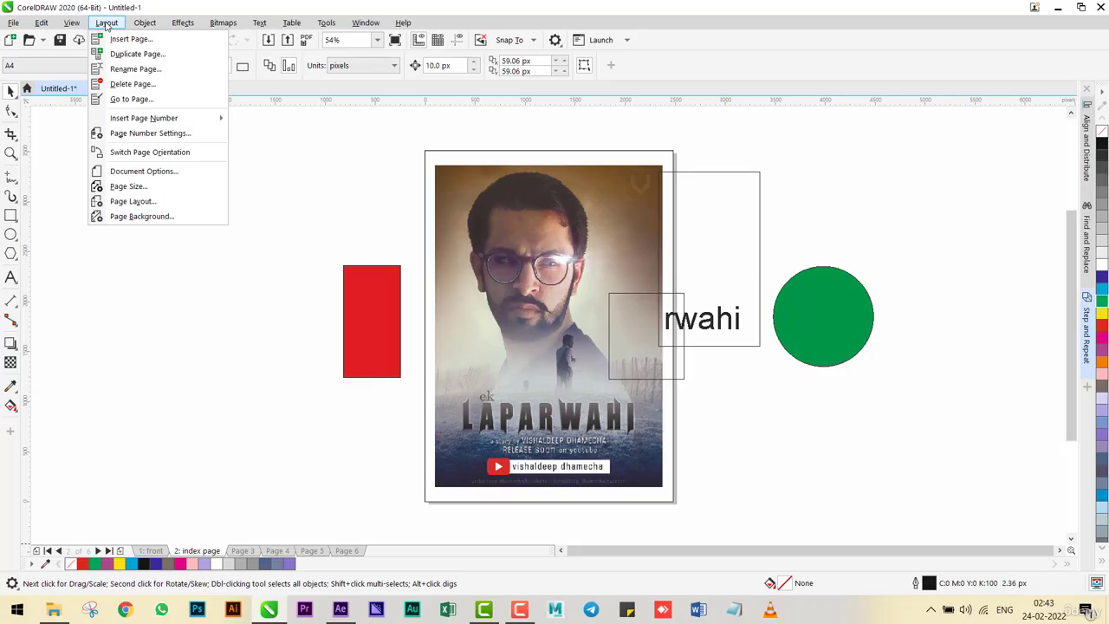
{"action": "left_click", "coordinate": [118, 392]}
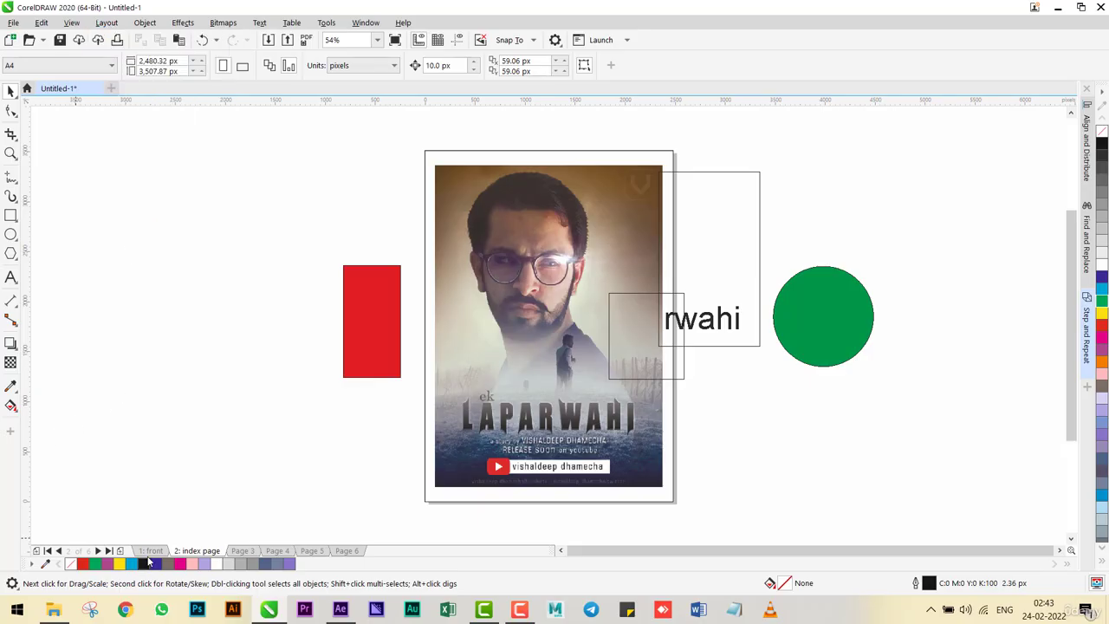
- Delete page 6 of the document, then delete page 5 as well
{"action": "left_click", "coordinate": [338, 551]}
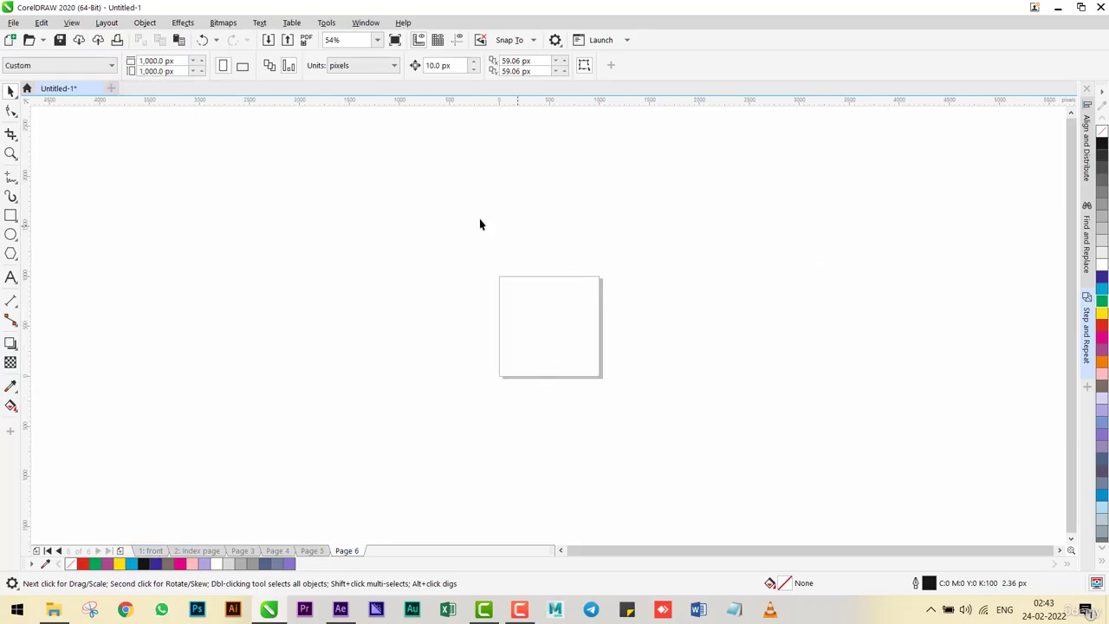
{"action": "left_click", "coordinate": [107, 23]}
{"action": "left_click", "coordinate": [130, 85]}
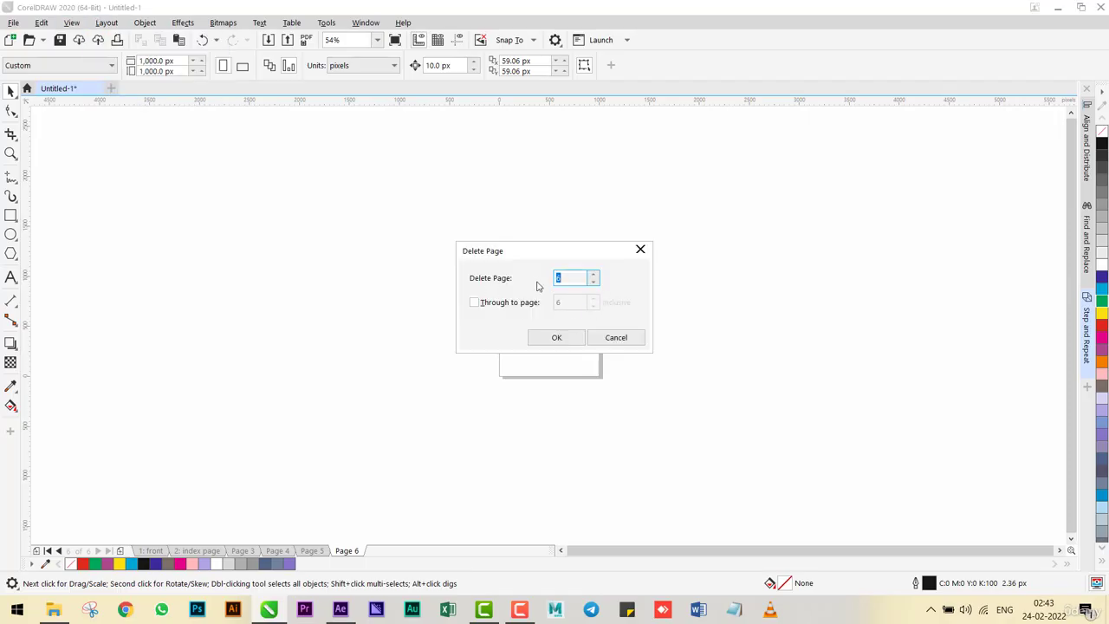
{"action": "left_click", "coordinate": [553, 340]}
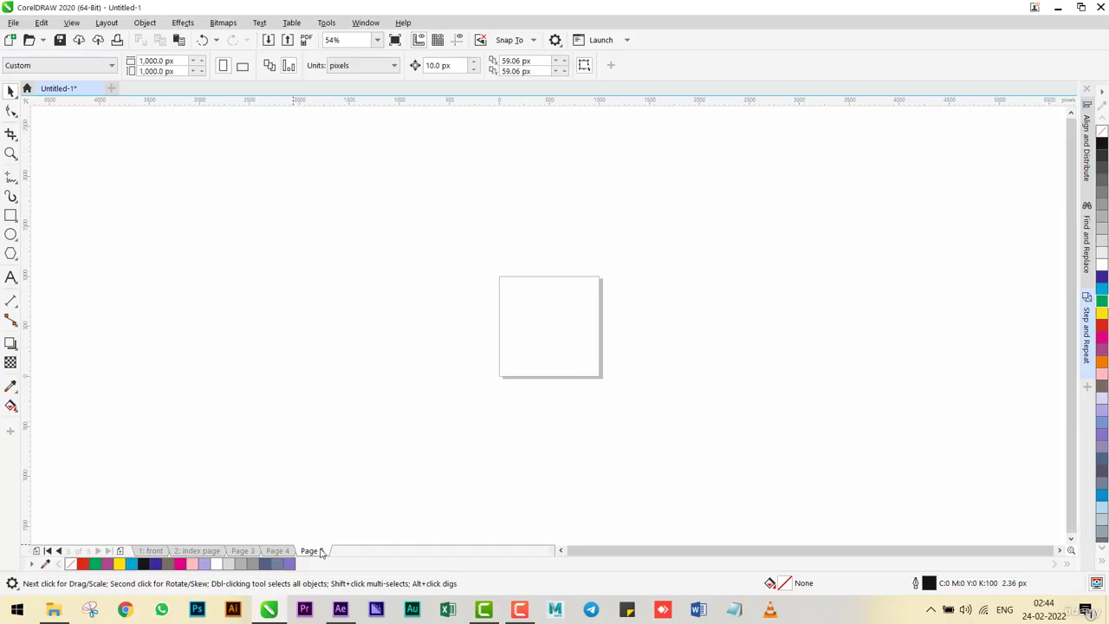
{"action": "left_click", "coordinate": [107, 22]}
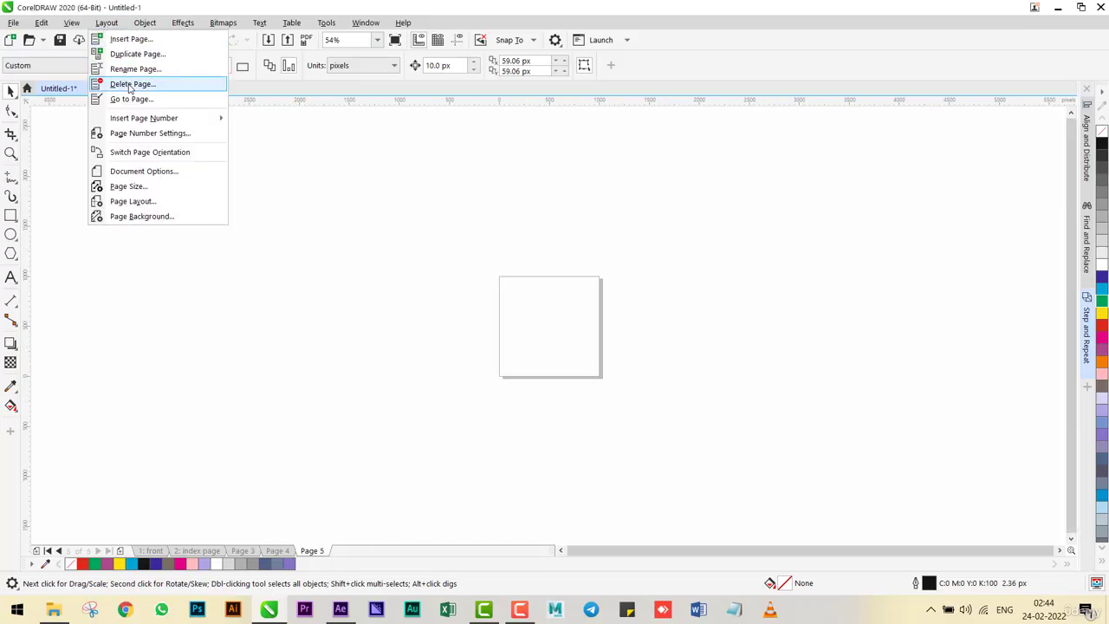
{"action": "left_click", "coordinate": [130, 84]}
{"action": "left_click", "coordinate": [558, 338]}
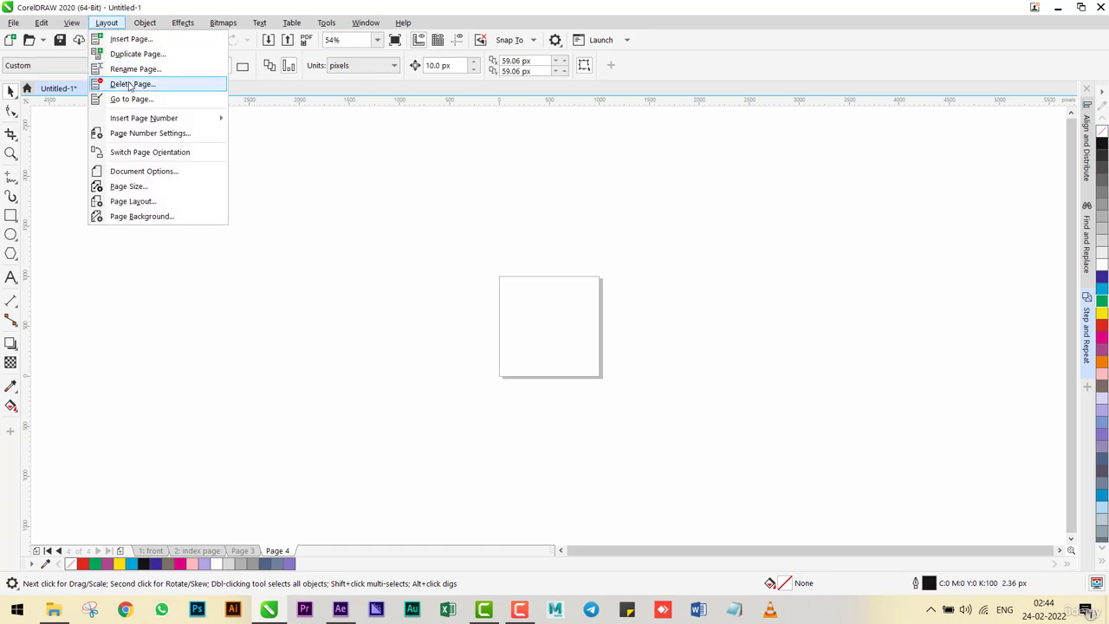
- Try the Go To Page command and look through the front page, the index page and page 4
{"action": "left_click", "coordinate": [173, 100]}
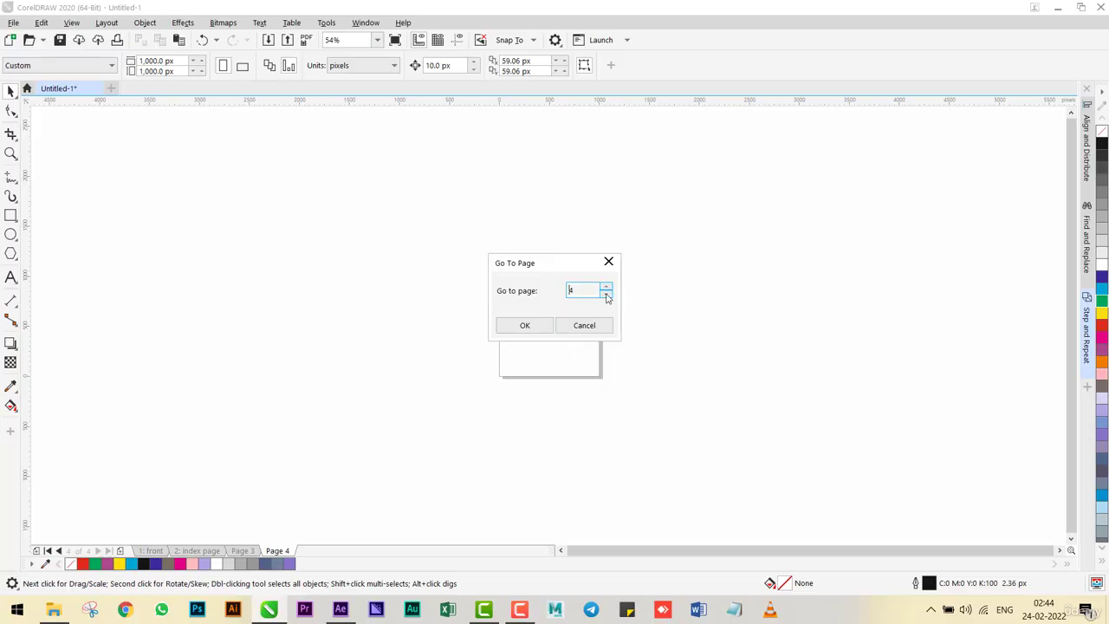
{"action": "left_click", "coordinate": [520, 326]}
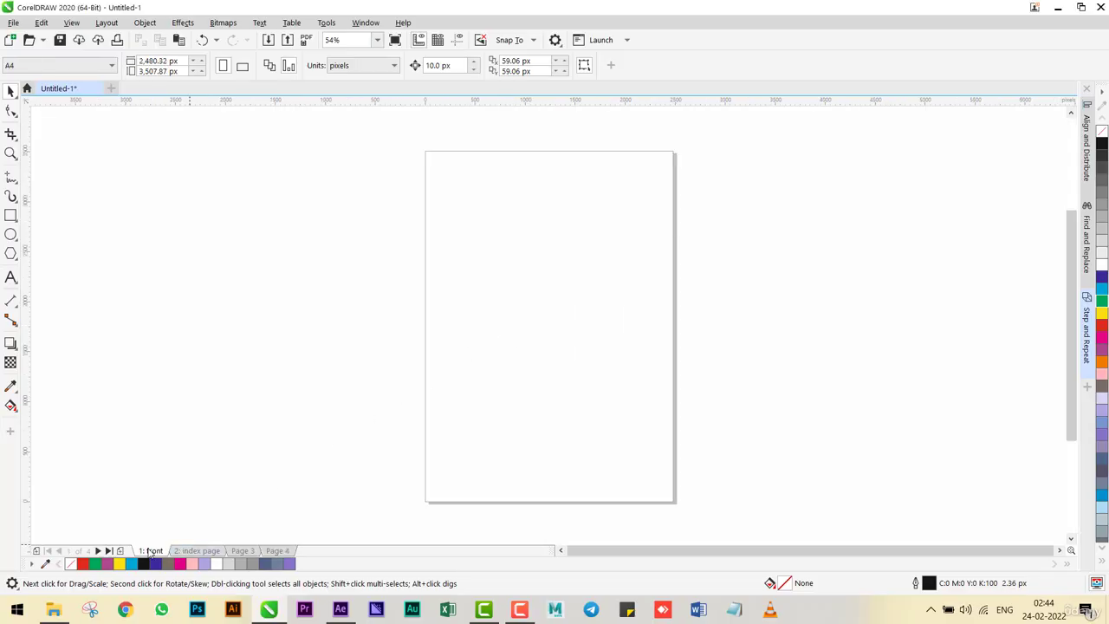
{"action": "left_click", "coordinate": [197, 551]}
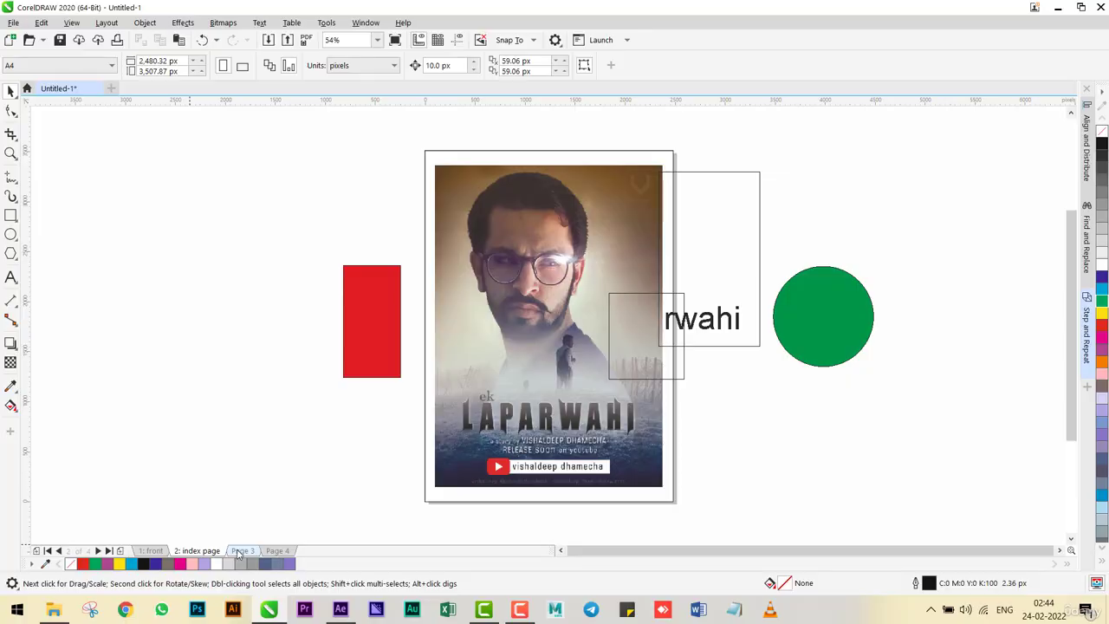
{"action": "left_click", "coordinate": [277, 551]}
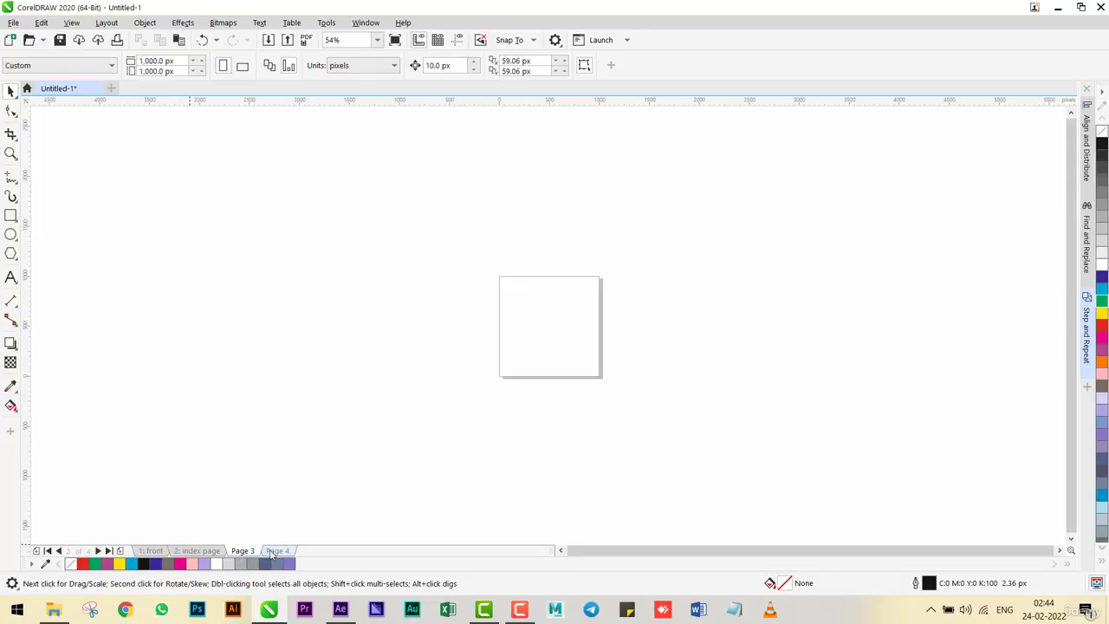
- Jump from page 4 to page 2 with the Go To Page command
{"action": "left_click", "coordinate": [107, 22]}
{"action": "left_click", "coordinate": [130, 99]}
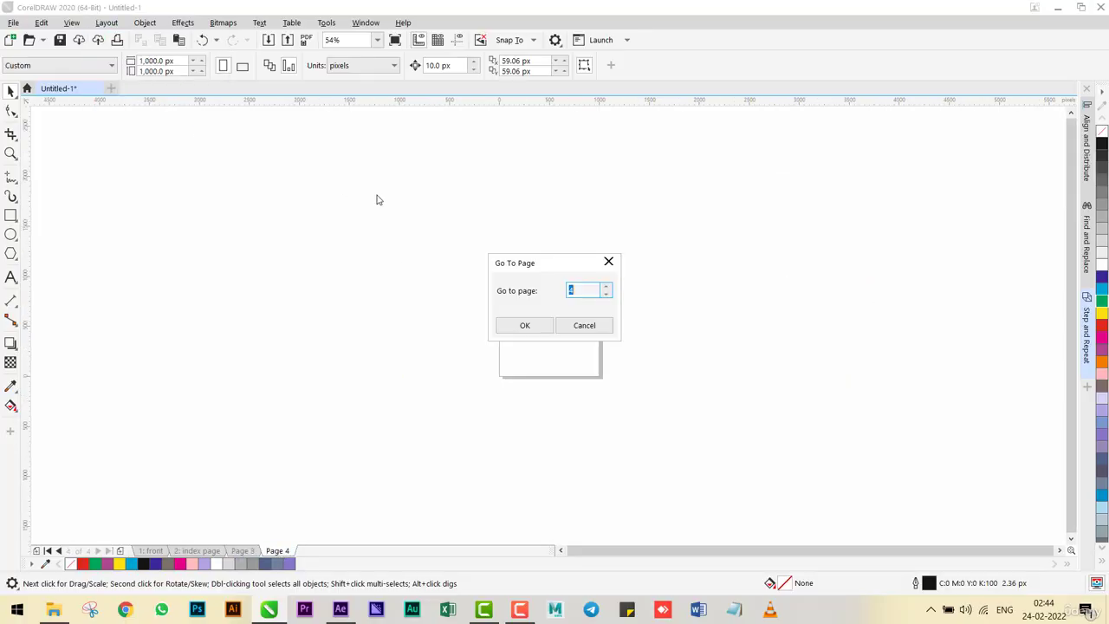
{"action": "left_click", "coordinate": [605, 296]}
{"action": "left_click", "coordinate": [606, 296]}
{"action": "left_click", "coordinate": [523, 326]}
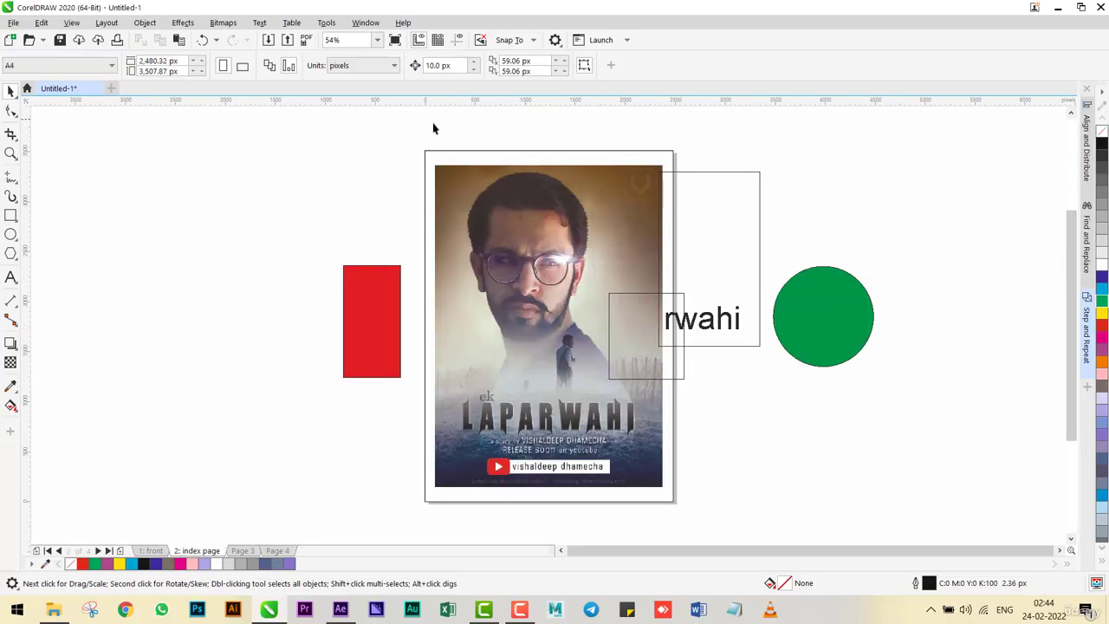
- Insert a page number on the active layer of the index page
{"action": "left_click", "coordinate": [148, 24]}
{"action": "mouse_move", "coordinate": [107, 24]}
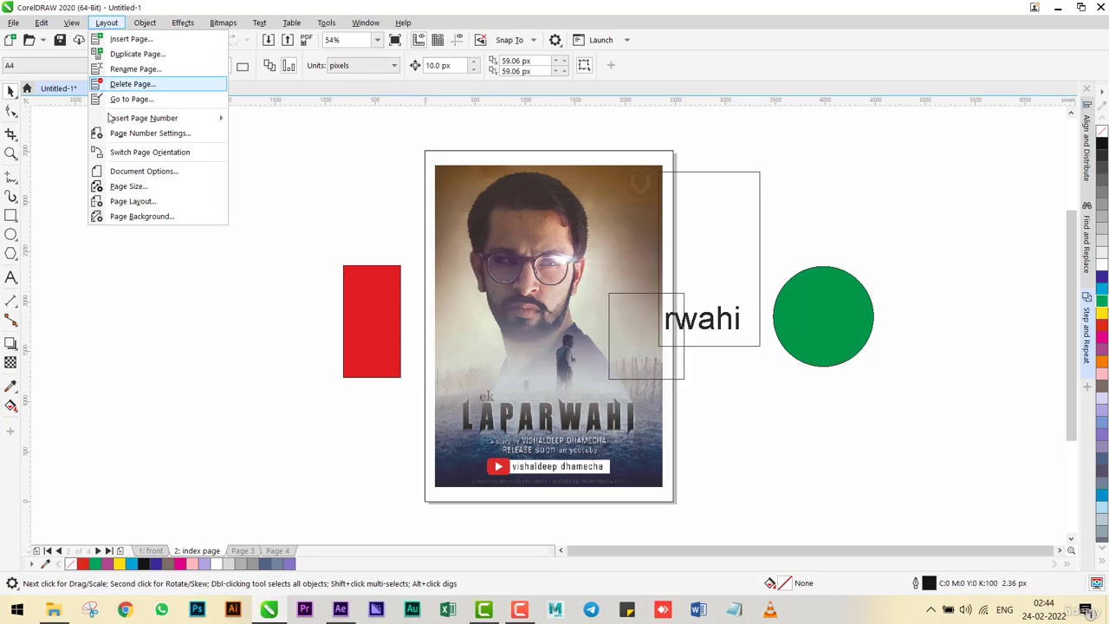
{"action": "mouse_move", "coordinate": [128, 121]}
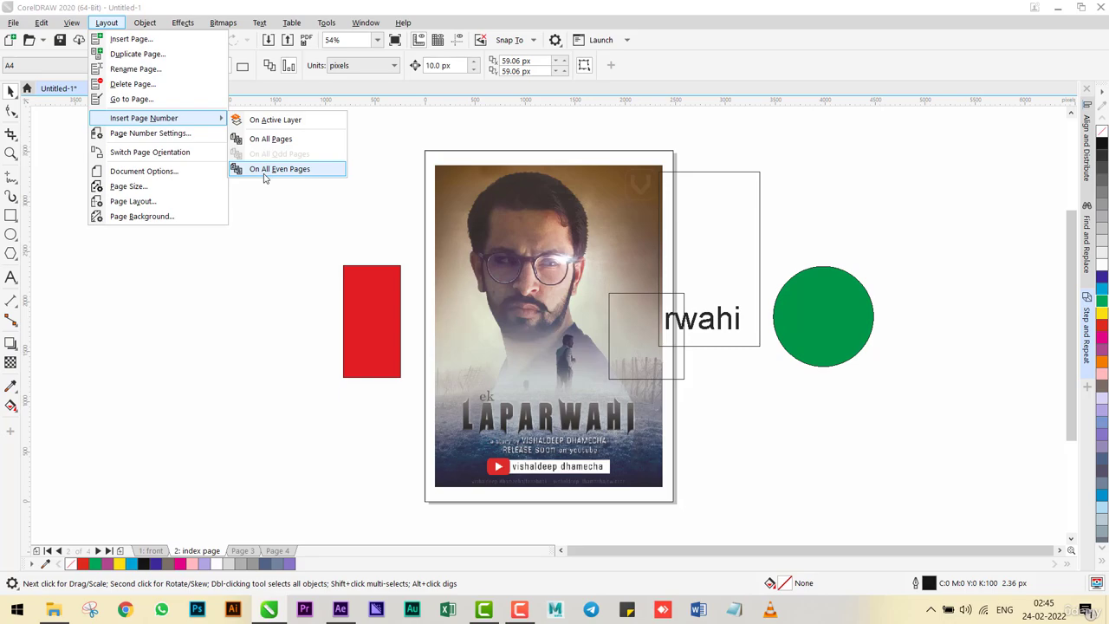
{"action": "left_click", "coordinate": [273, 121]}
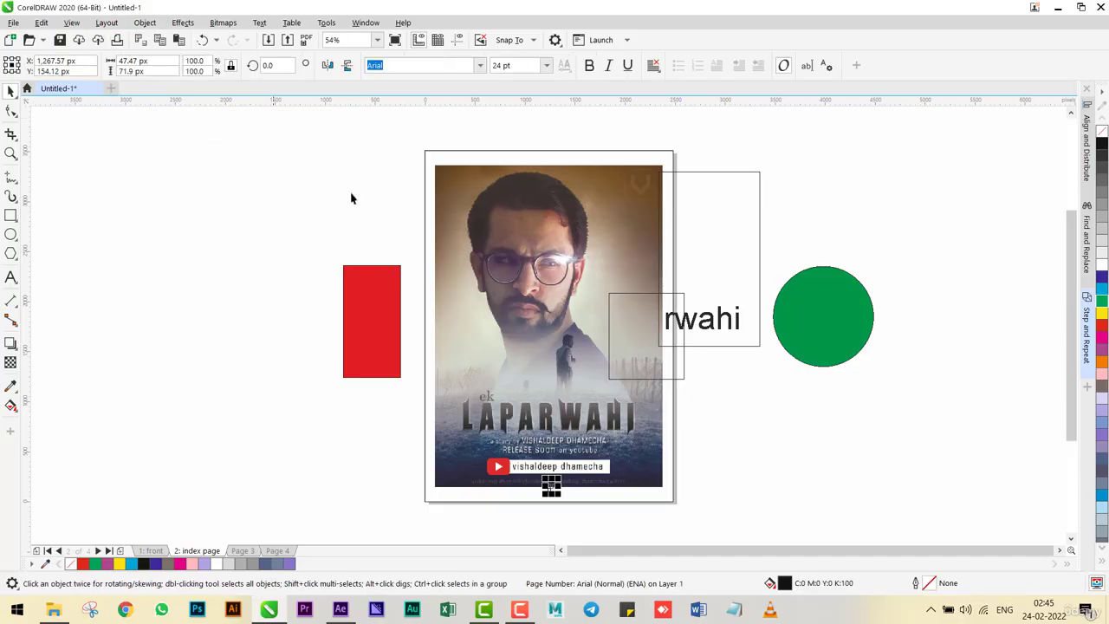
- Move the page number down into the white margin below the poster, at about X 1,259 px, Y 69 px
{"action": "key", "text": "z"}
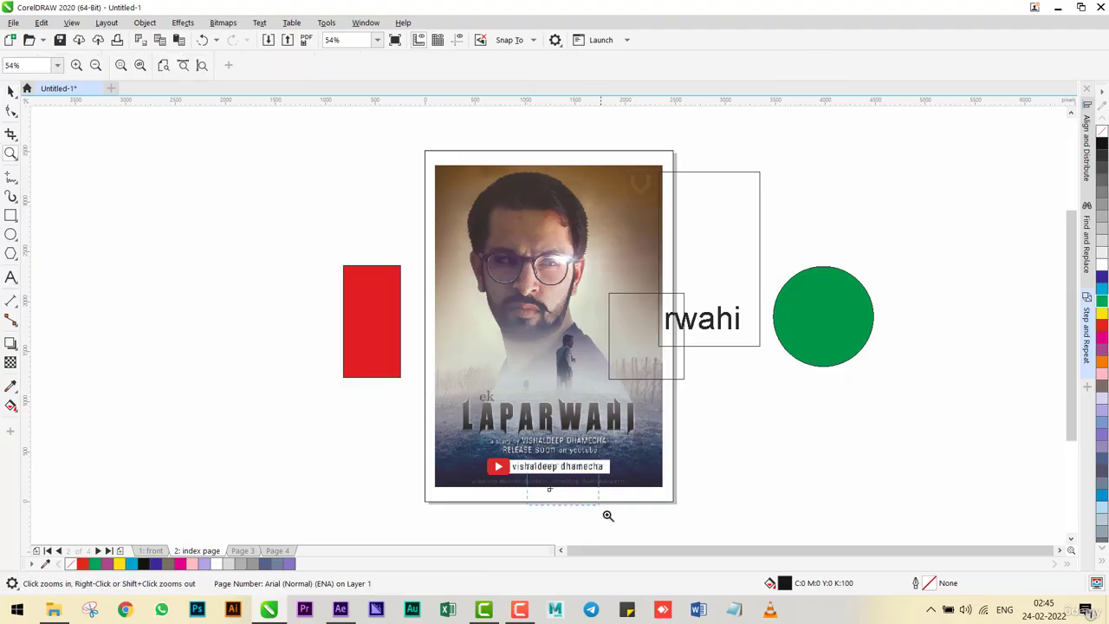
{"action": "left_click_drag", "start_coordinate": [606, 514], "coordinate": [530, 464]}
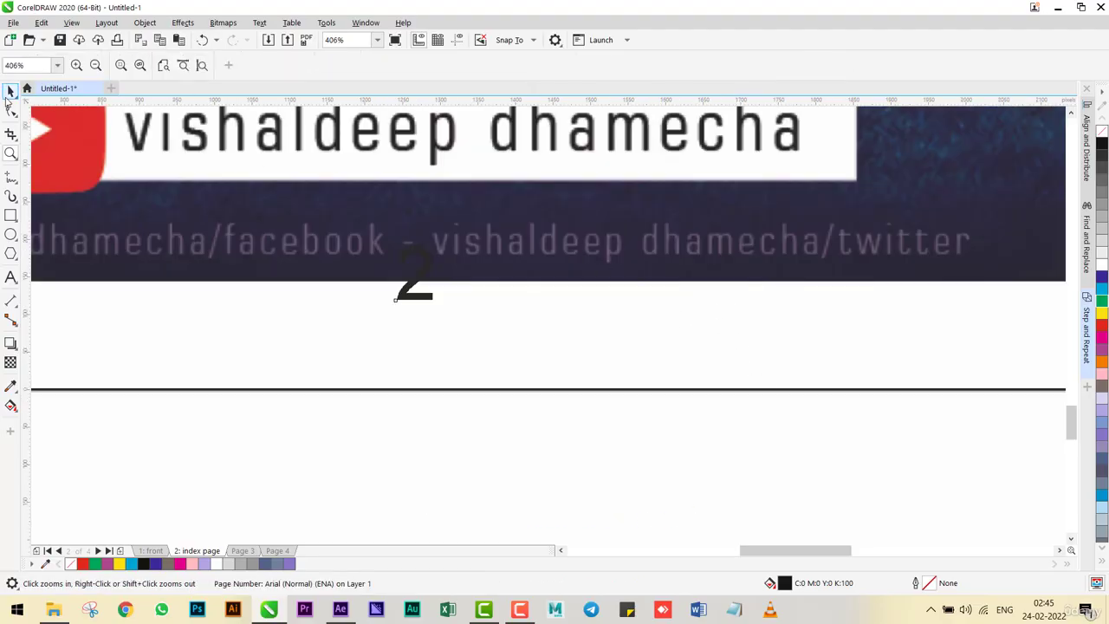
{"action": "left_click", "coordinate": [11, 90]}
{"action": "left_click_drag", "start_coordinate": [414, 275], "coordinate": [408, 338]}
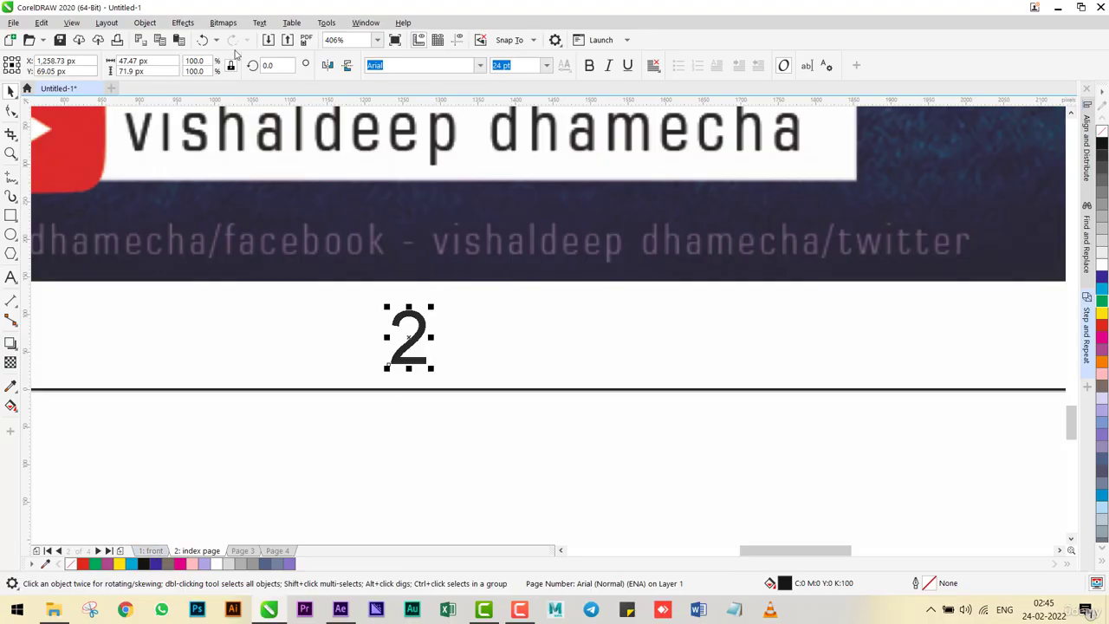
- Set the page number style to "A, B, C, D, E..." in the page number settings
{"action": "left_click", "coordinate": [109, 23]}
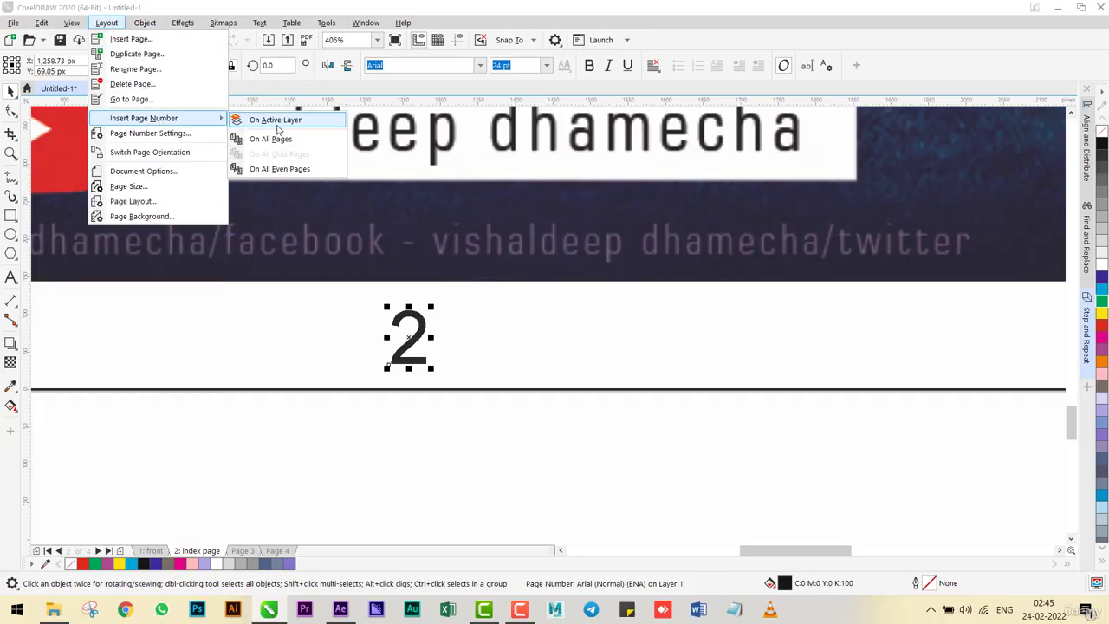
{"action": "left_click", "coordinate": [159, 134]}
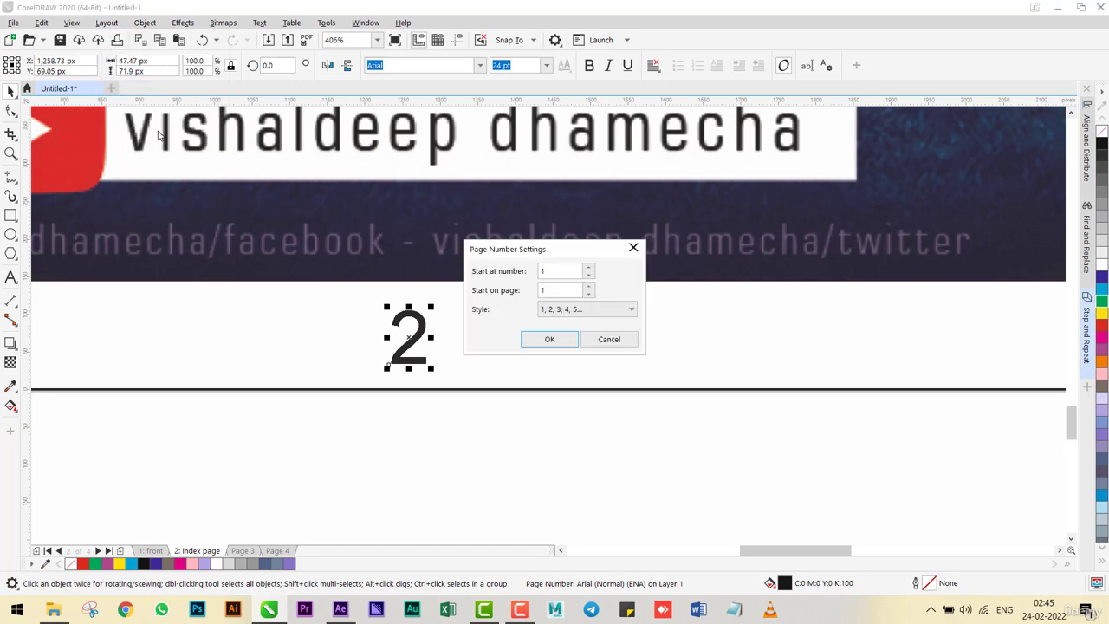
{"action": "left_click", "coordinate": [559, 312]}
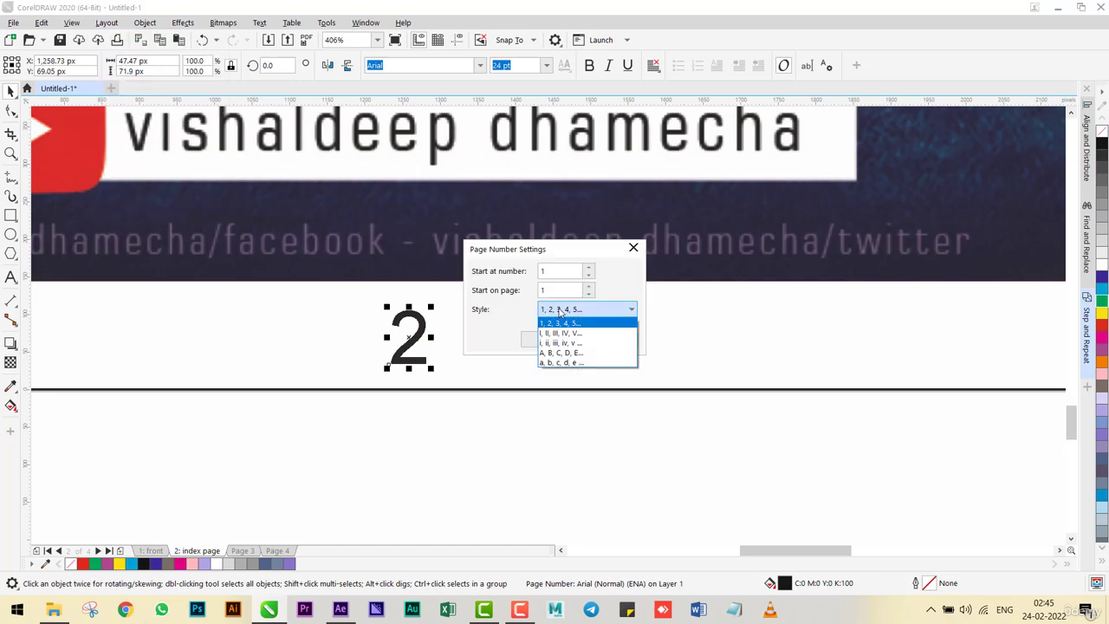
{"action": "left_click", "coordinate": [567, 355]}
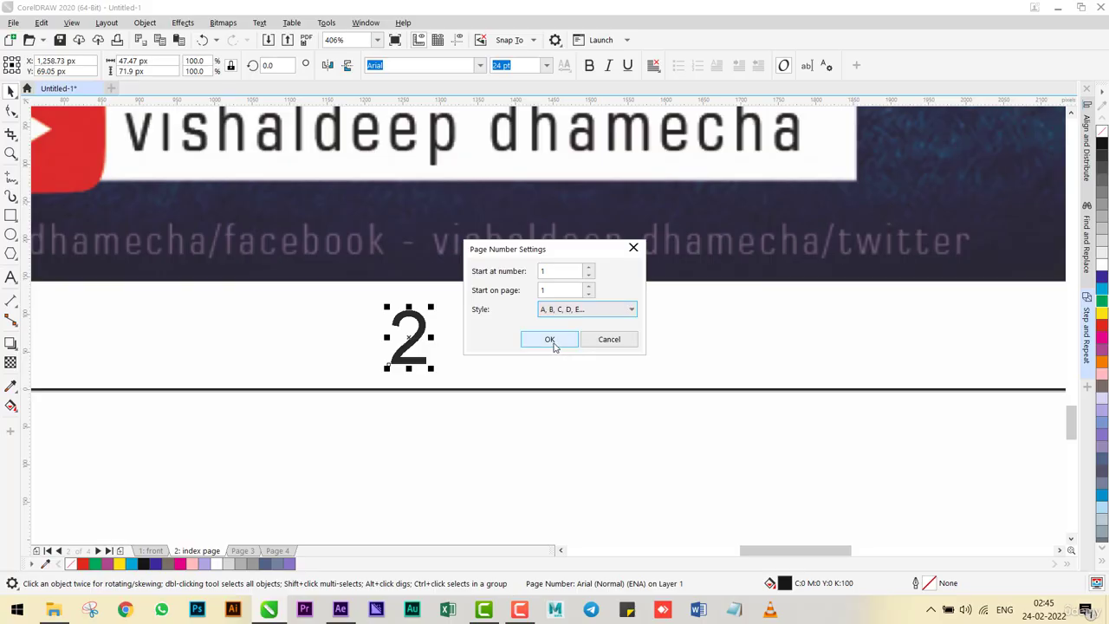
{"action": "left_click", "coordinate": [551, 342]}
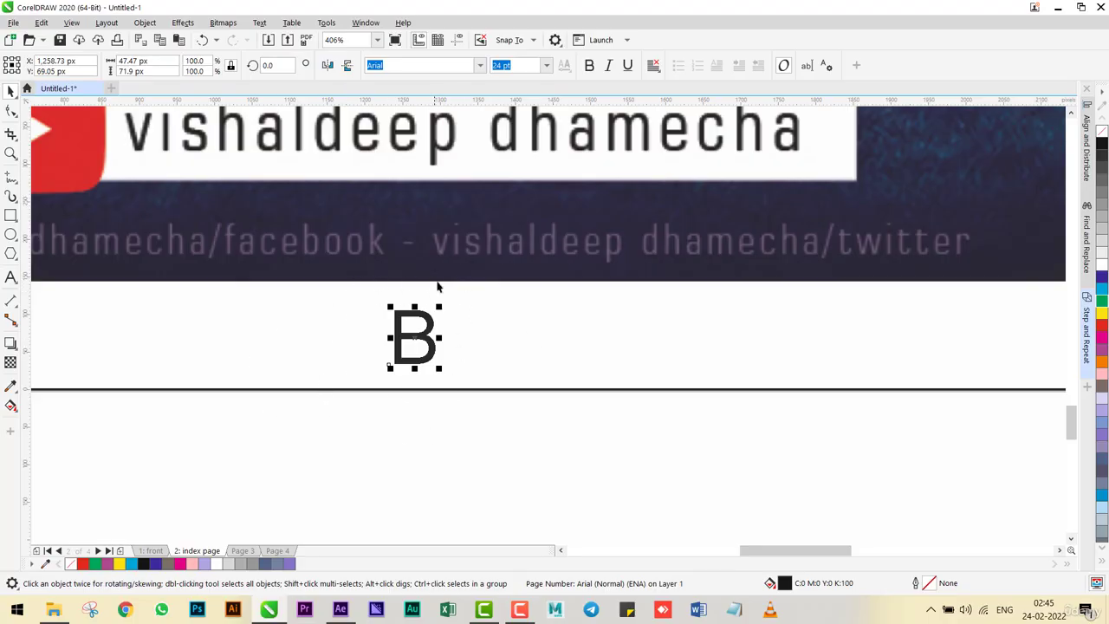
- Fit all objects of the index page in the view and go to the front page
{"action": "left_click", "coordinate": [117, 26]}
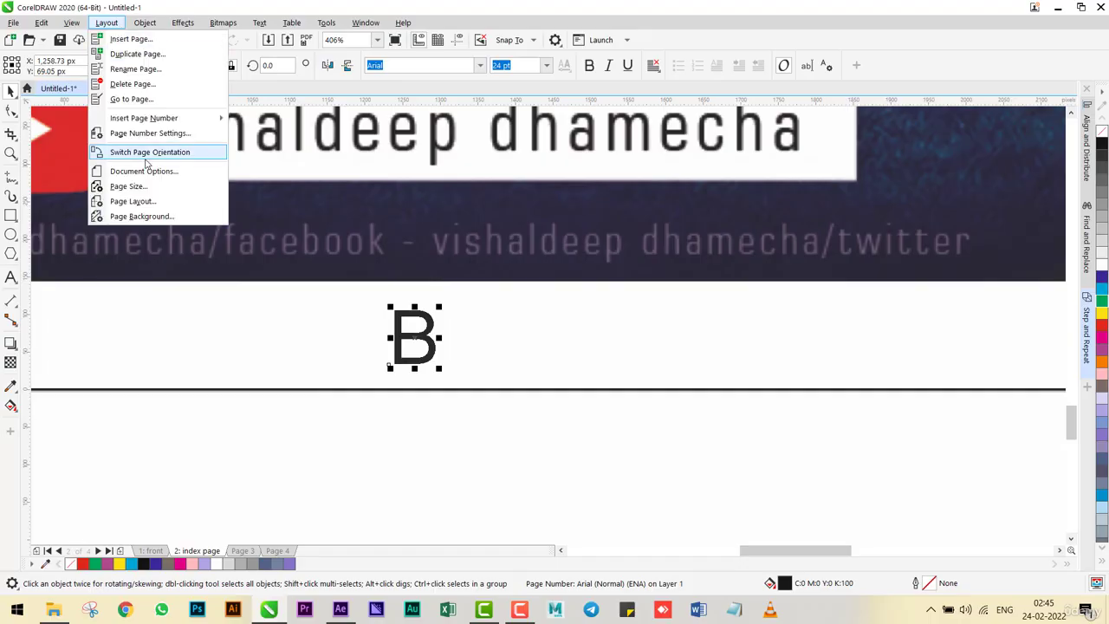
{"action": "left_click", "coordinate": [278, 359]}
{"action": "key", "text": "F4"}
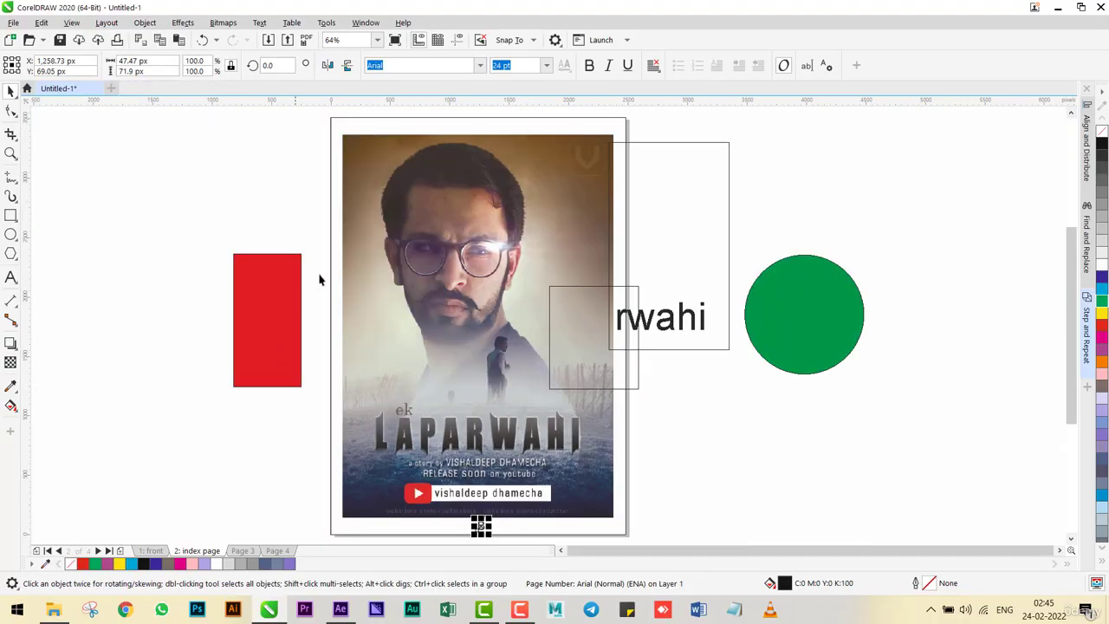
{"action": "left_click", "coordinate": [243, 550]}
{"action": "left_click", "coordinate": [151, 550]}
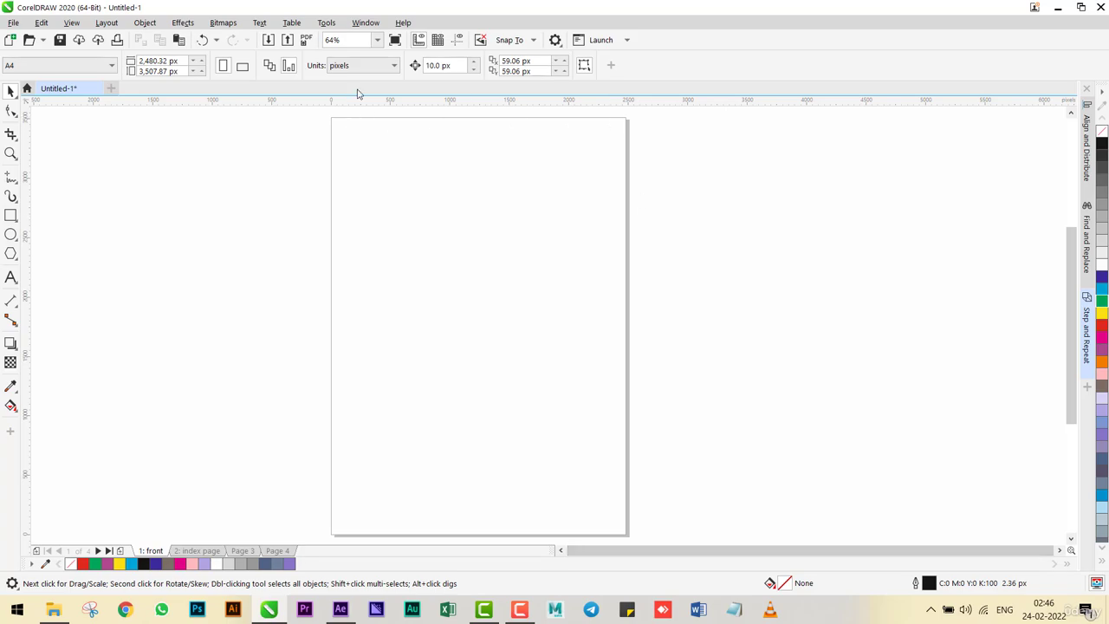
- Switch the front page's orientation to landscape and back to portrait with the Switch Page Orientation command
{"action": "left_click", "coordinate": [77, 23]}
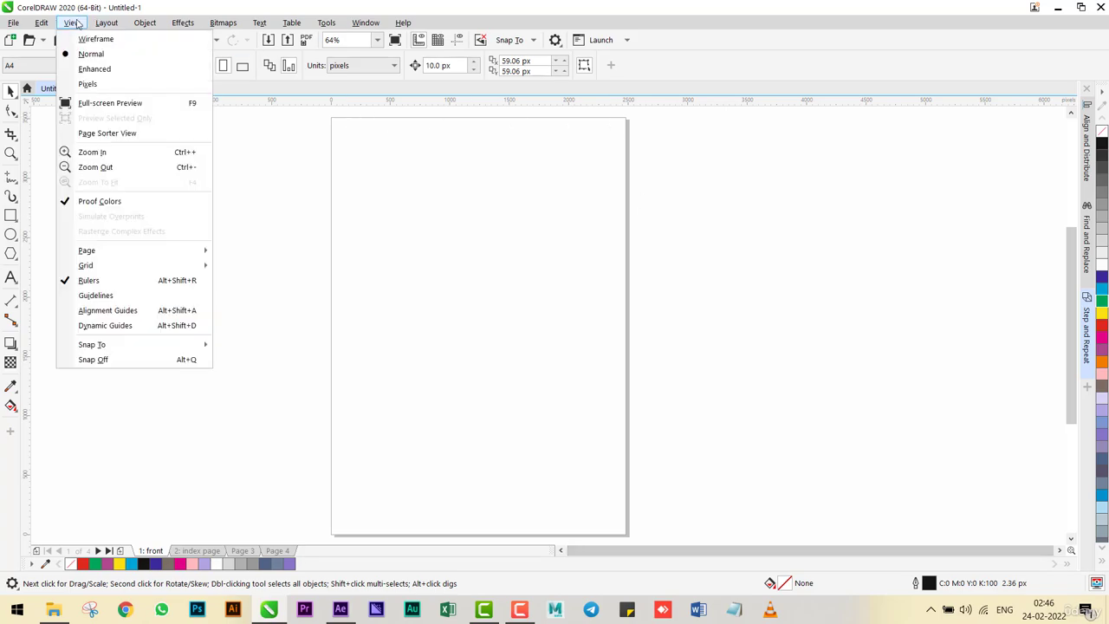
{"action": "mouse_move", "coordinate": [105, 24]}
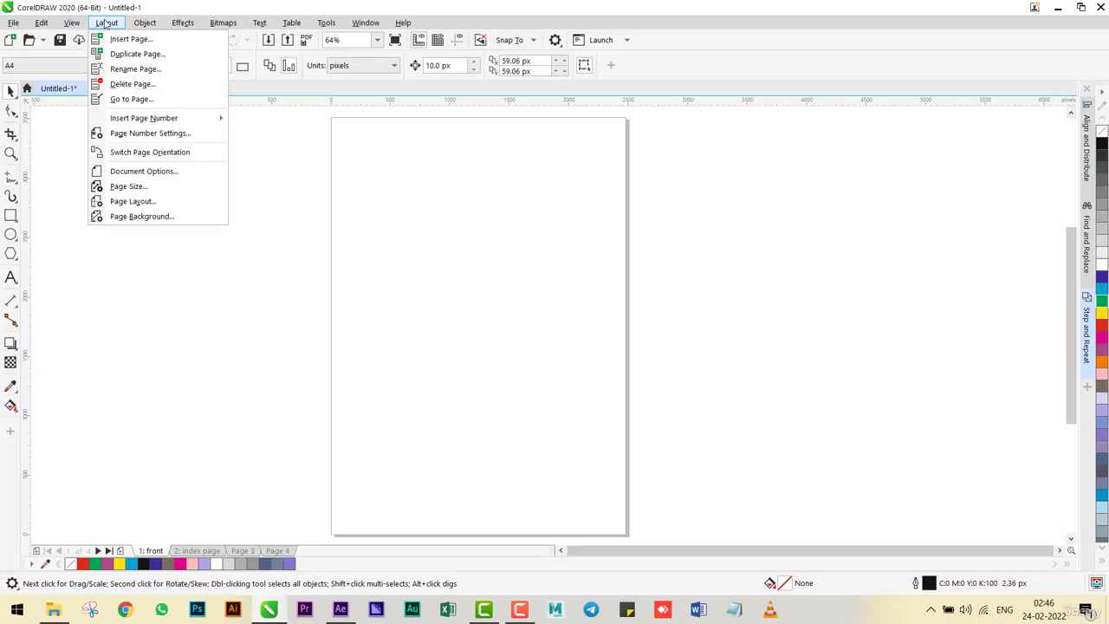
{"action": "left_click", "coordinate": [150, 153]}
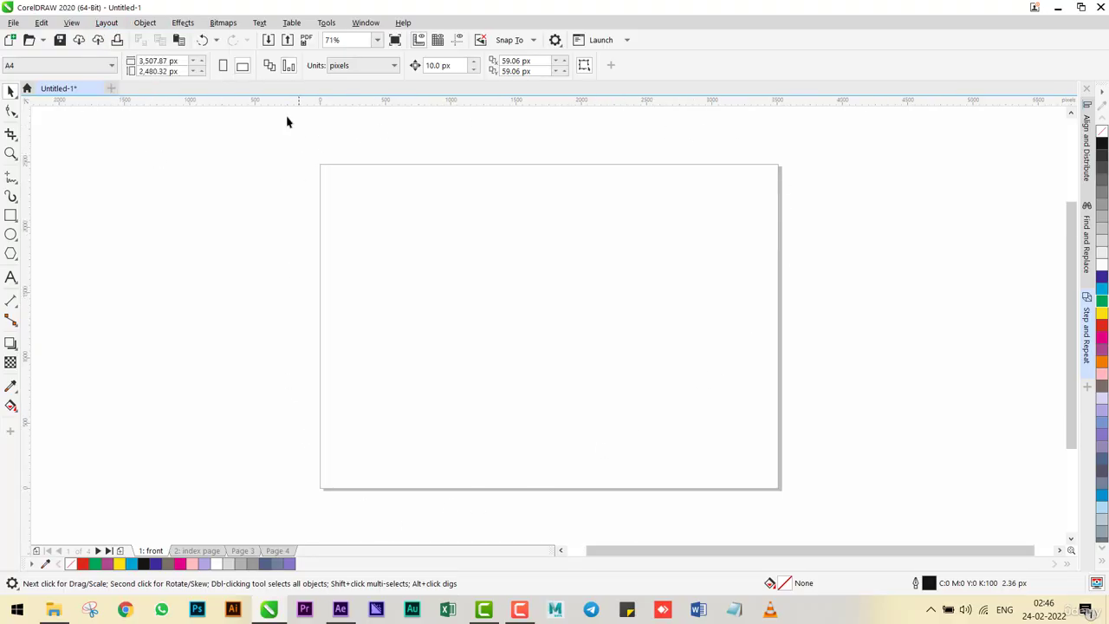
{"action": "left_click", "coordinate": [106, 22]}
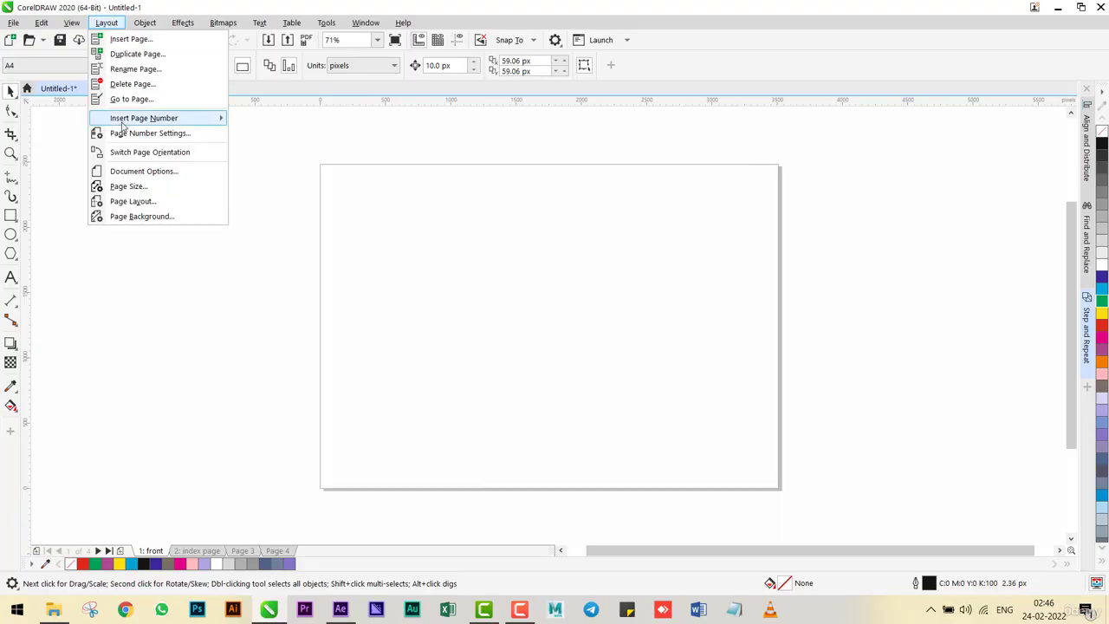
{"action": "left_click", "coordinate": [126, 154]}
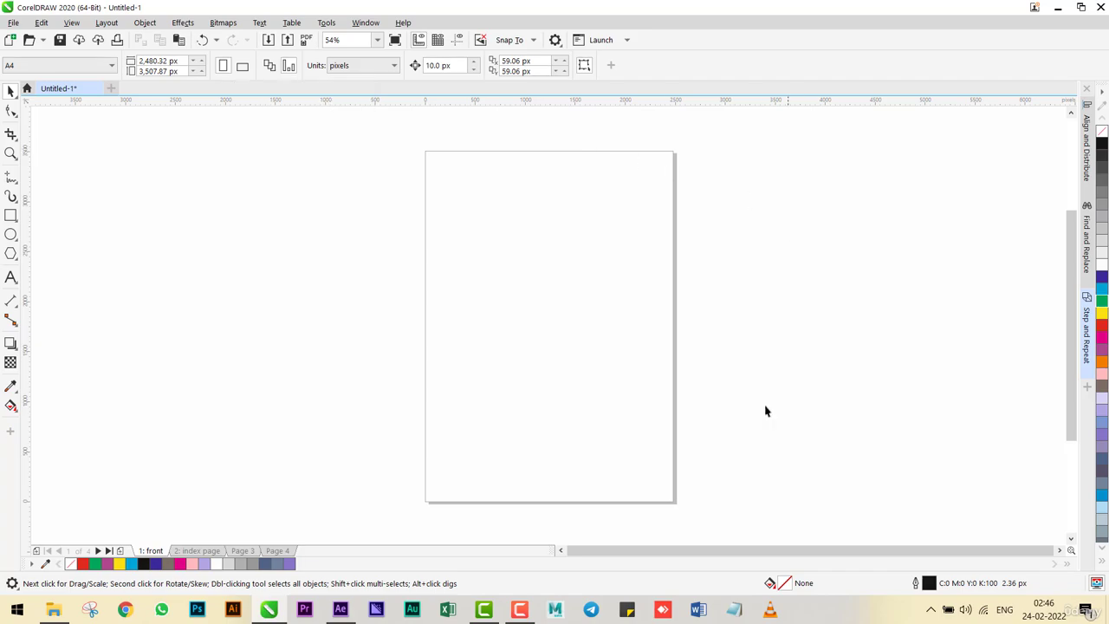
- Toggle the front page repeatedly between landscape and portrait using the page property settings, ending in portrait
{"action": "left_click", "coordinate": [243, 67]}
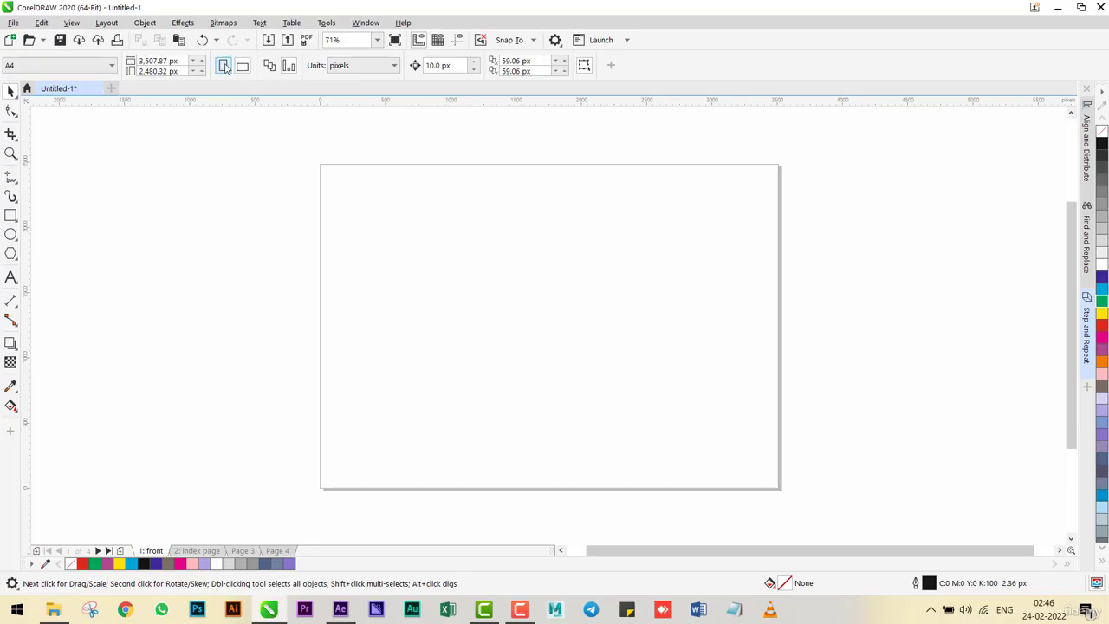
{"action": "left_click", "coordinate": [221, 67]}
{"action": "left_click", "coordinate": [243, 66]}
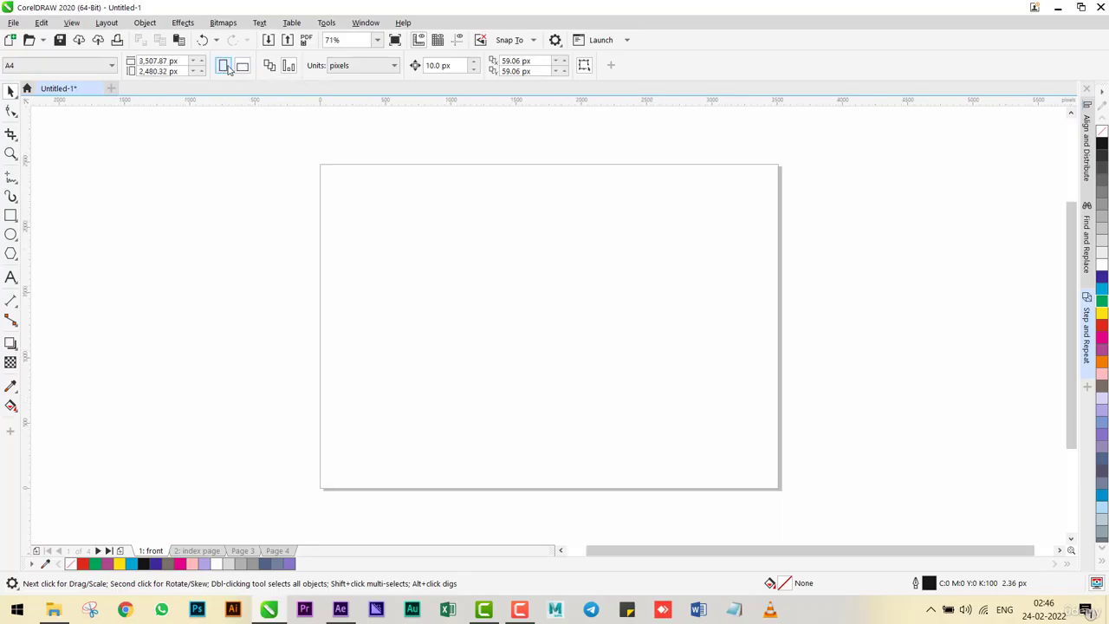
{"action": "left_click", "coordinate": [222, 67]}
{"action": "left_click", "coordinate": [243, 67]}
{"action": "left_click", "coordinate": [222, 66]}
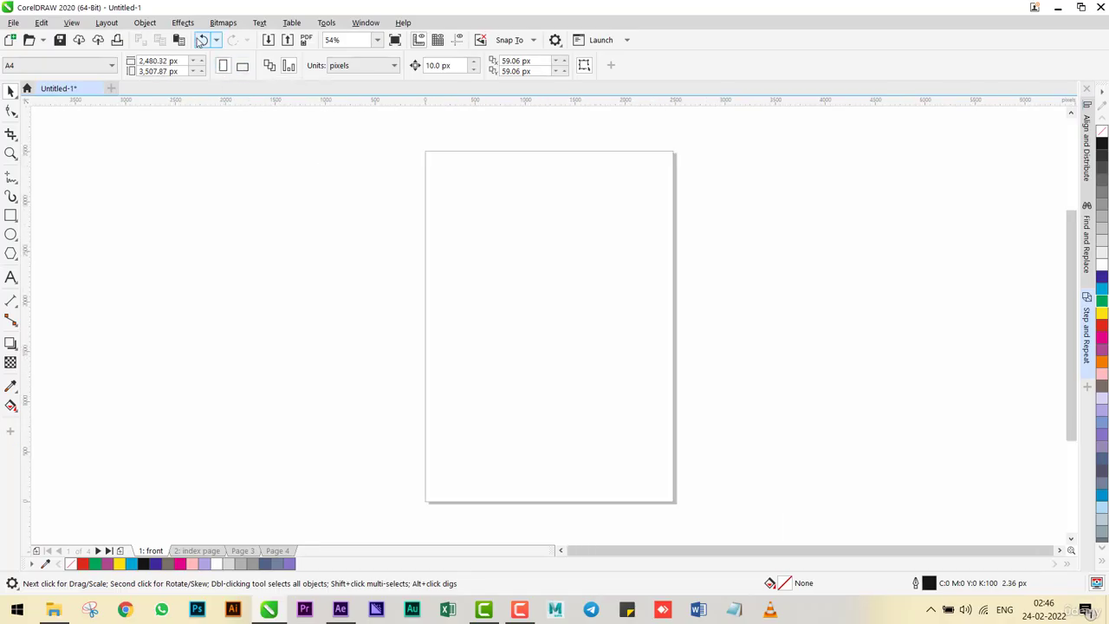
- Review the general, page size and background settings in the document options
{"action": "left_click", "coordinate": [106, 23]}
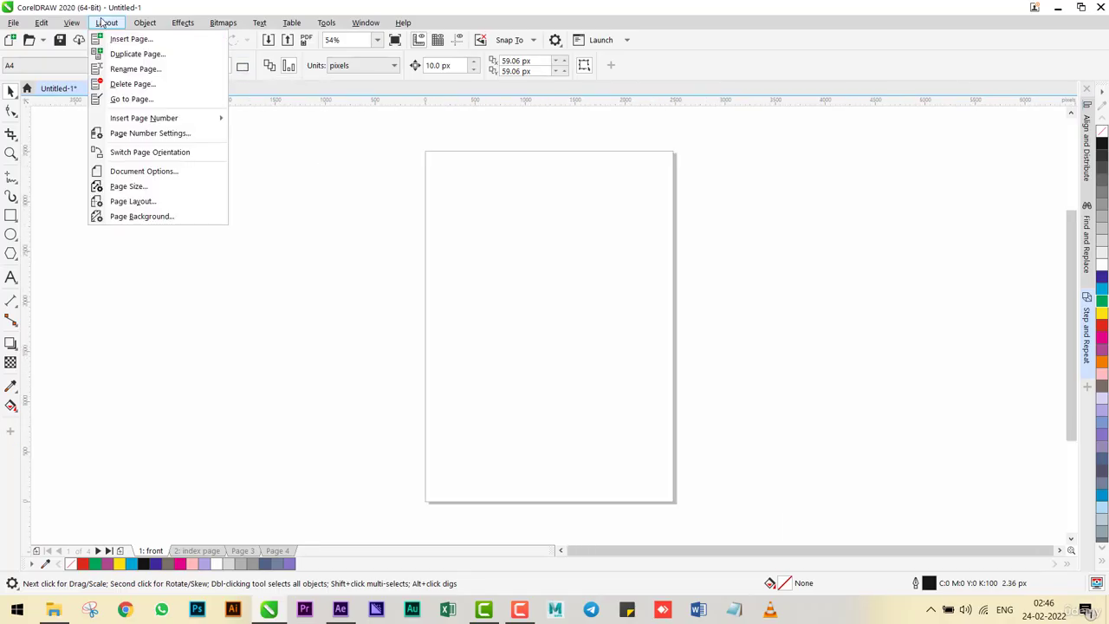
{"action": "left_click", "coordinate": [144, 170]}
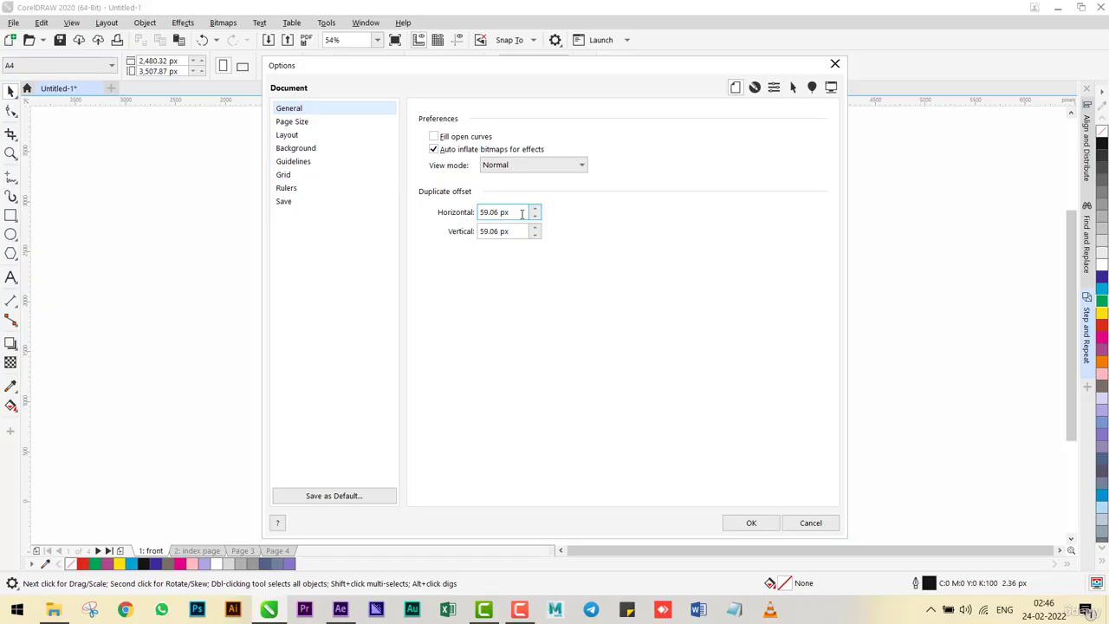
{"action": "left_click", "coordinate": [334, 121]}
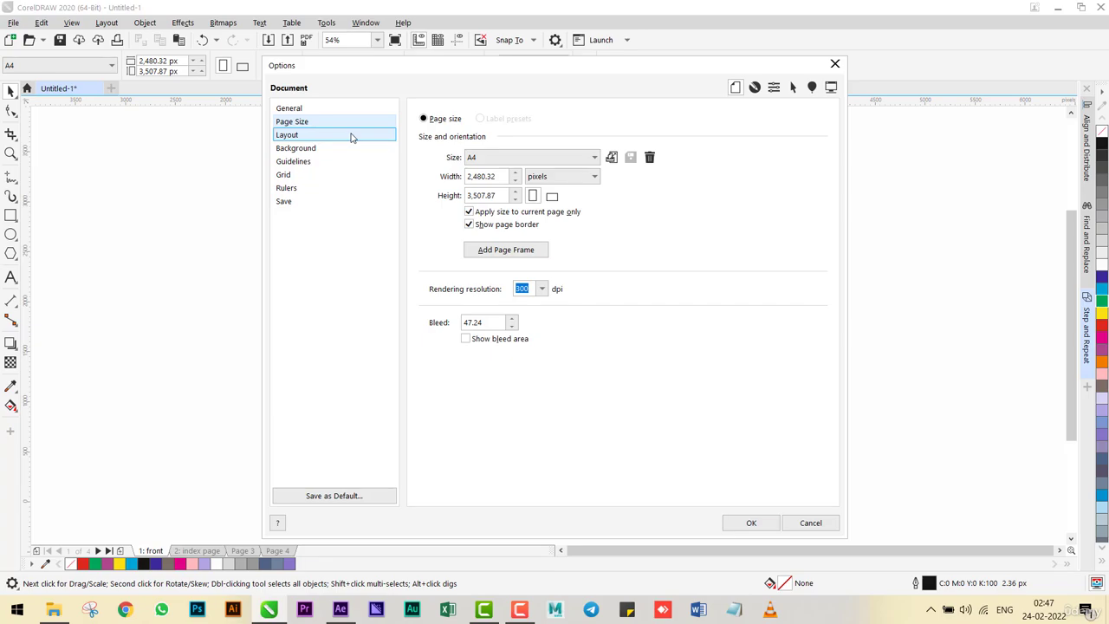
{"action": "left_click", "coordinate": [325, 147]}
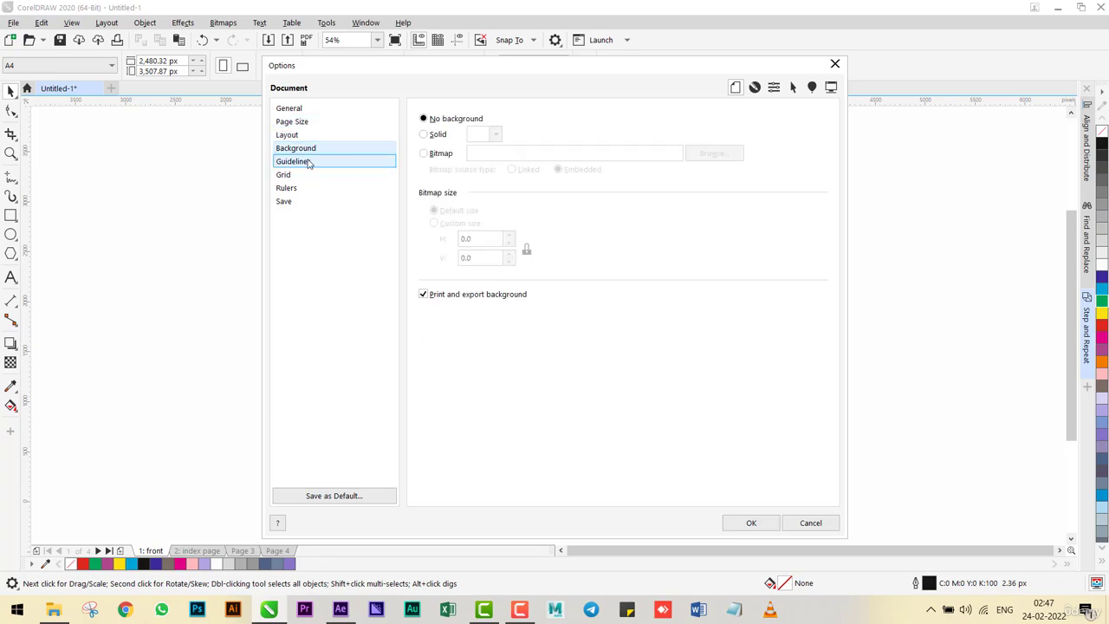
- Examine the guideline settings with their color choices, then the grid, rulers and save settings, and close the document options without changes
{"action": "left_click", "coordinate": [310, 162]}
{"action": "left_click", "coordinate": [304, 176]}
{"action": "left_click", "coordinate": [302, 162]}
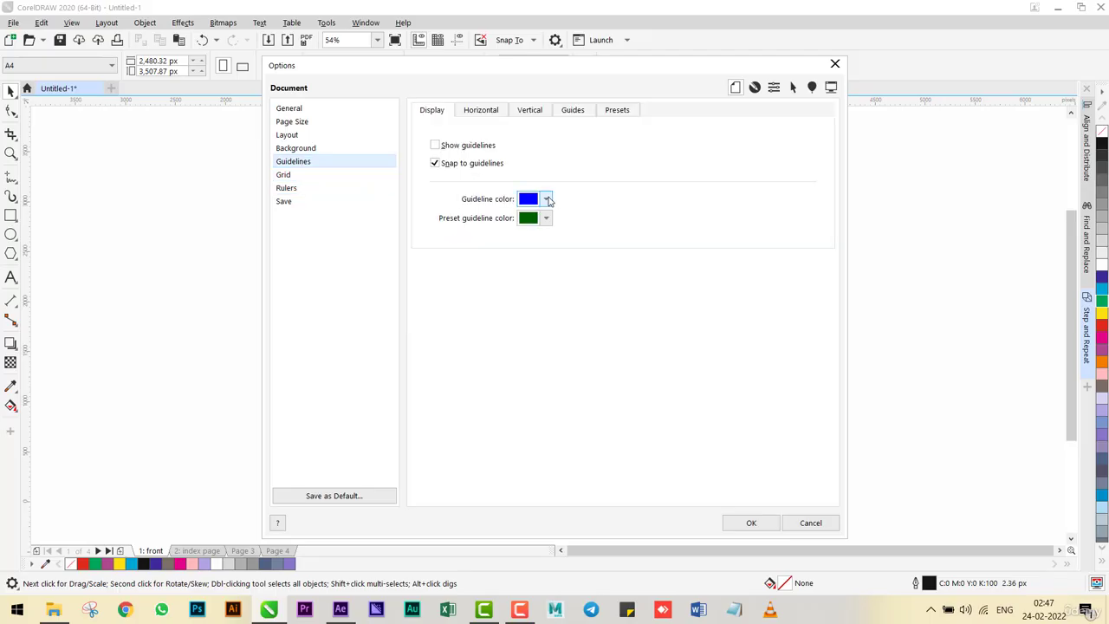
{"action": "left_click", "coordinate": [547, 199]}
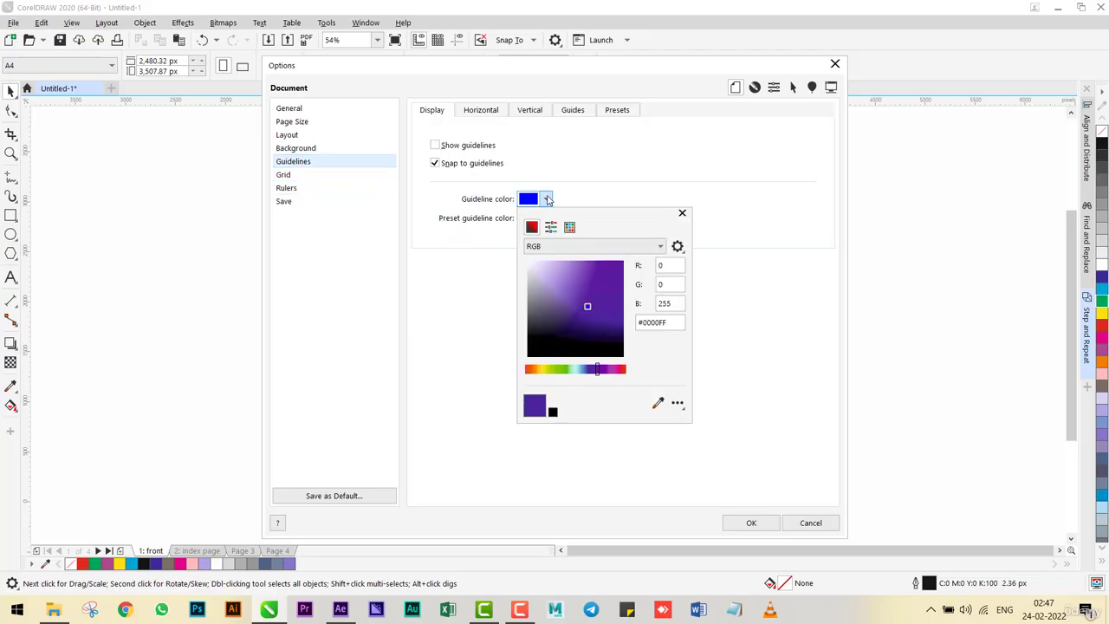
{"action": "left_click", "coordinate": [547, 199]}
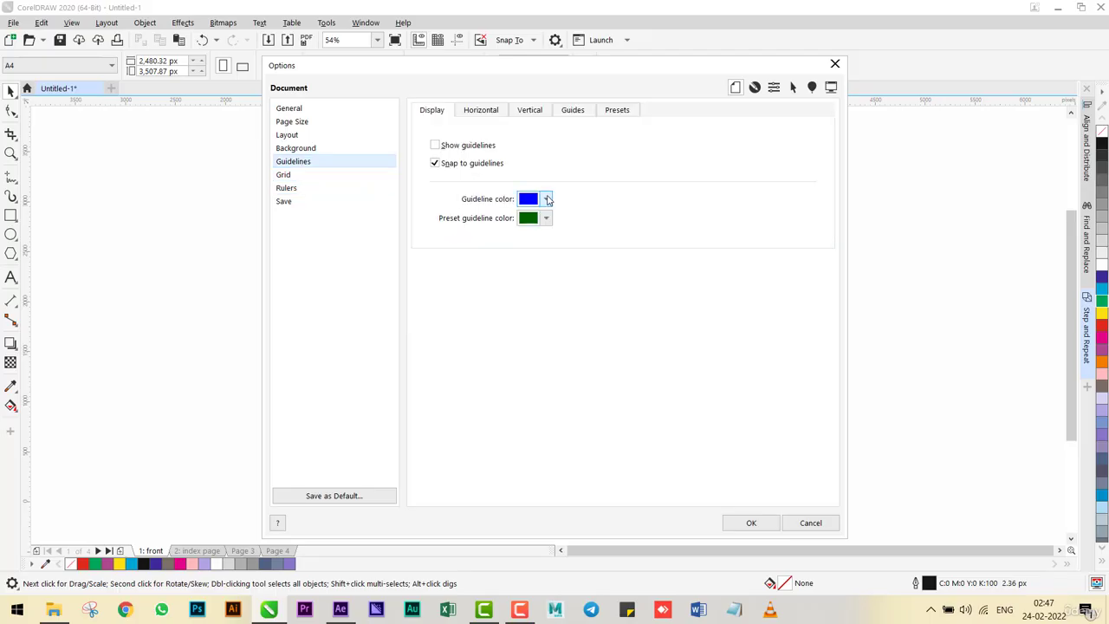
{"action": "left_click", "coordinate": [282, 175]}
{"action": "left_click", "coordinate": [302, 188]}
{"action": "left_click", "coordinate": [334, 201]}
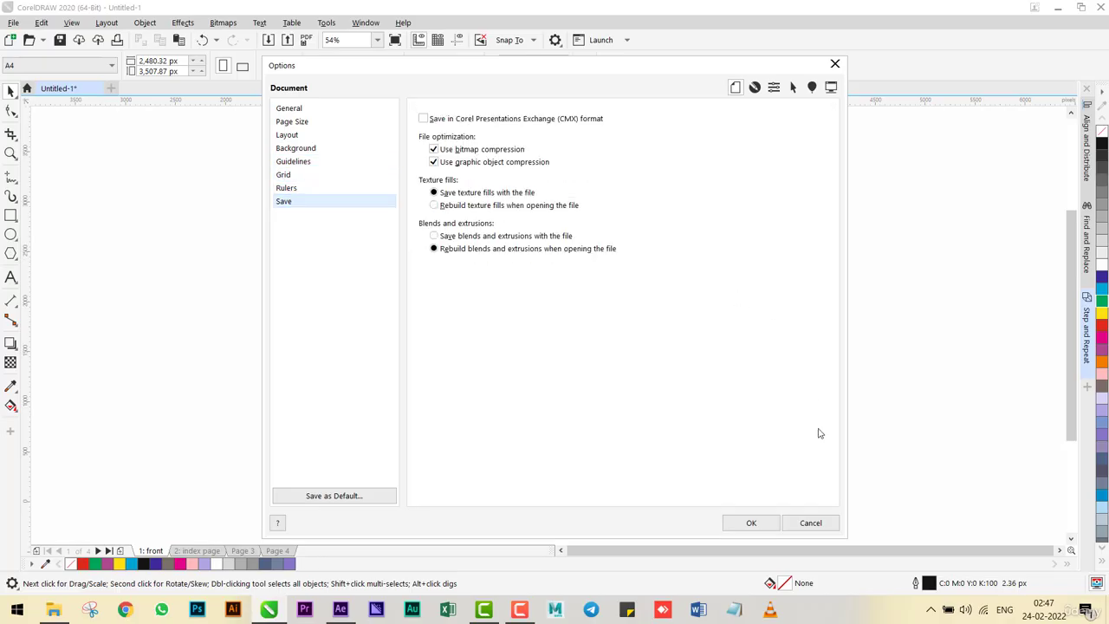
{"action": "left_click", "coordinate": [810, 522]}
- Inspect the page width and height in the page size settings and close them without changes
{"action": "left_click", "coordinate": [101, 24]}
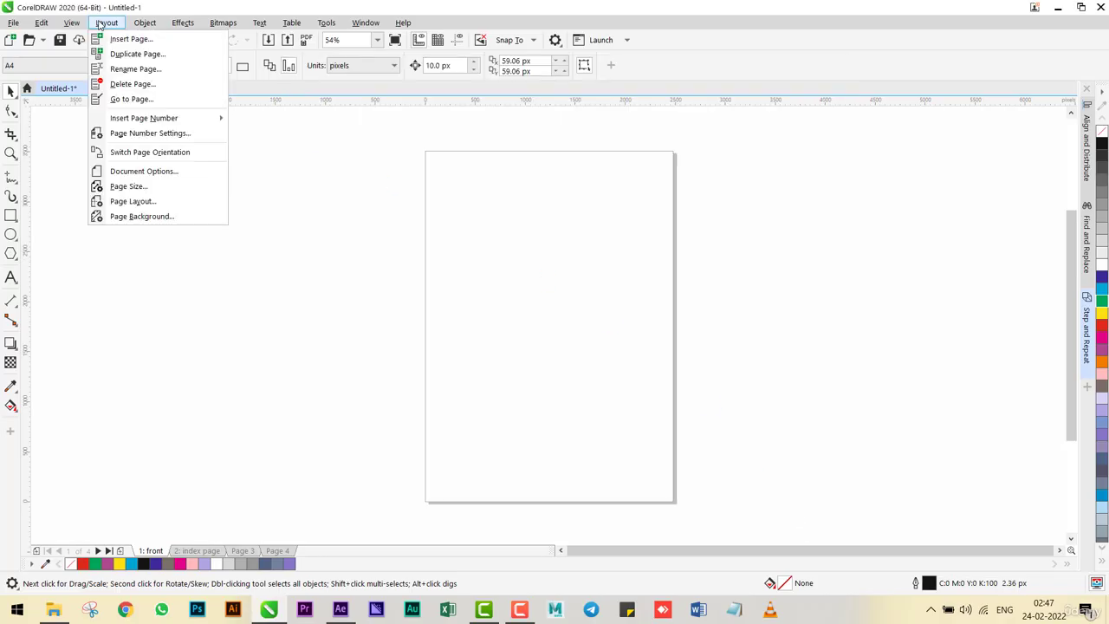
{"action": "left_click", "coordinate": [130, 189]}
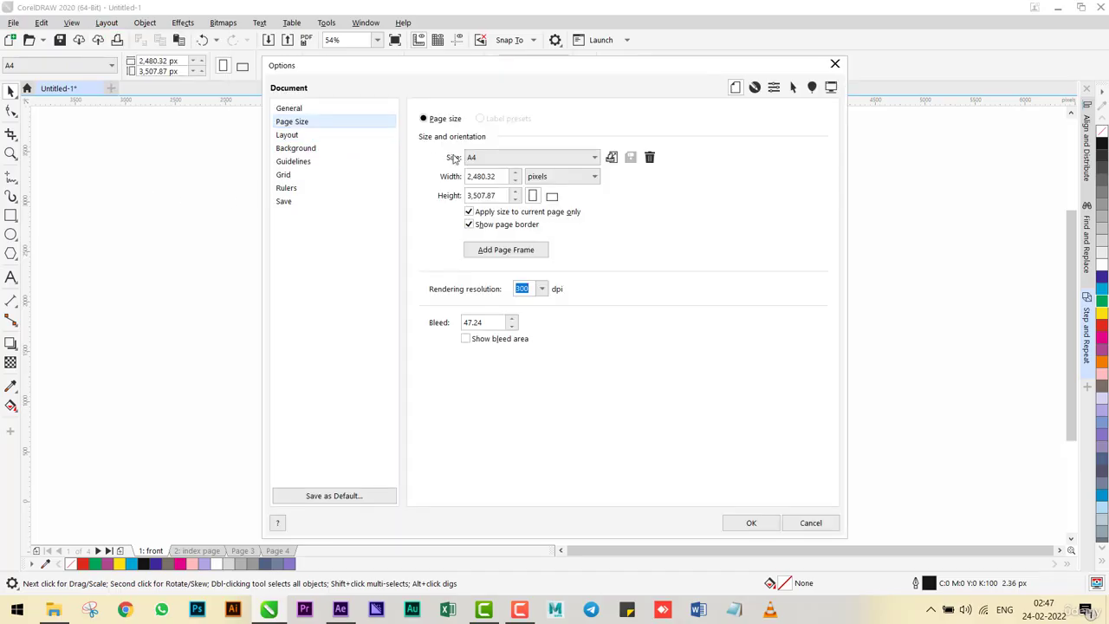
{"action": "left_click_drag", "start_coordinate": [501, 176], "coordinate": [487, 176]}
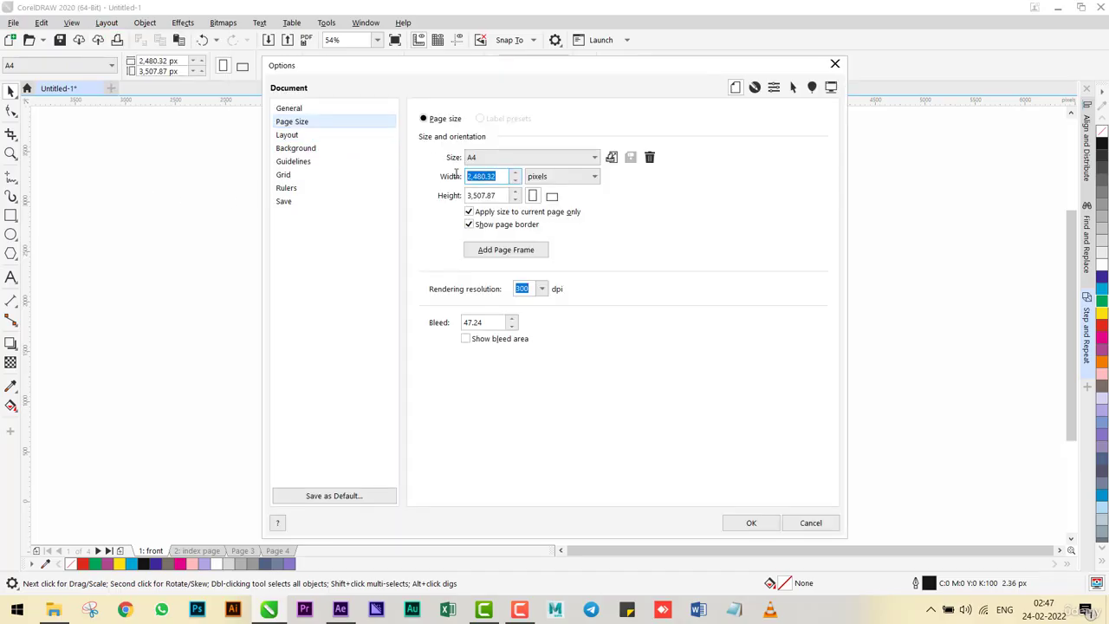
{"action": "left_click_drag", "start_coordinate": [498, 196], "coordinate": [447, 176]}
{"action": "left_click", "coordinate": [811, 523]}
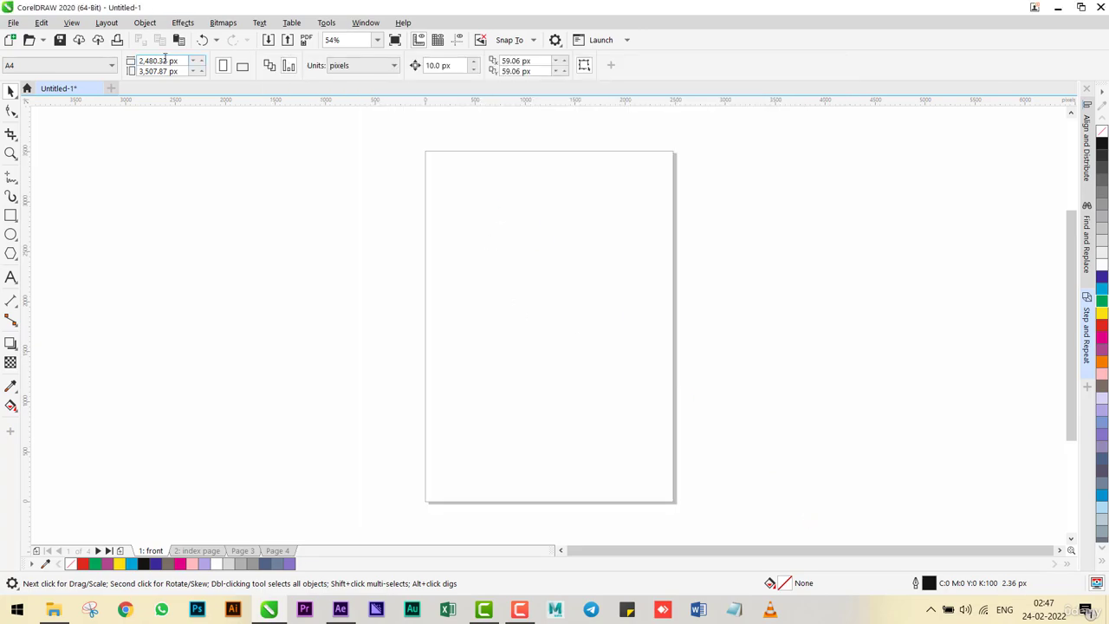
- View the page layout settings and close them without changes
{"action": "left_click", "coordinate": [102, 24]}
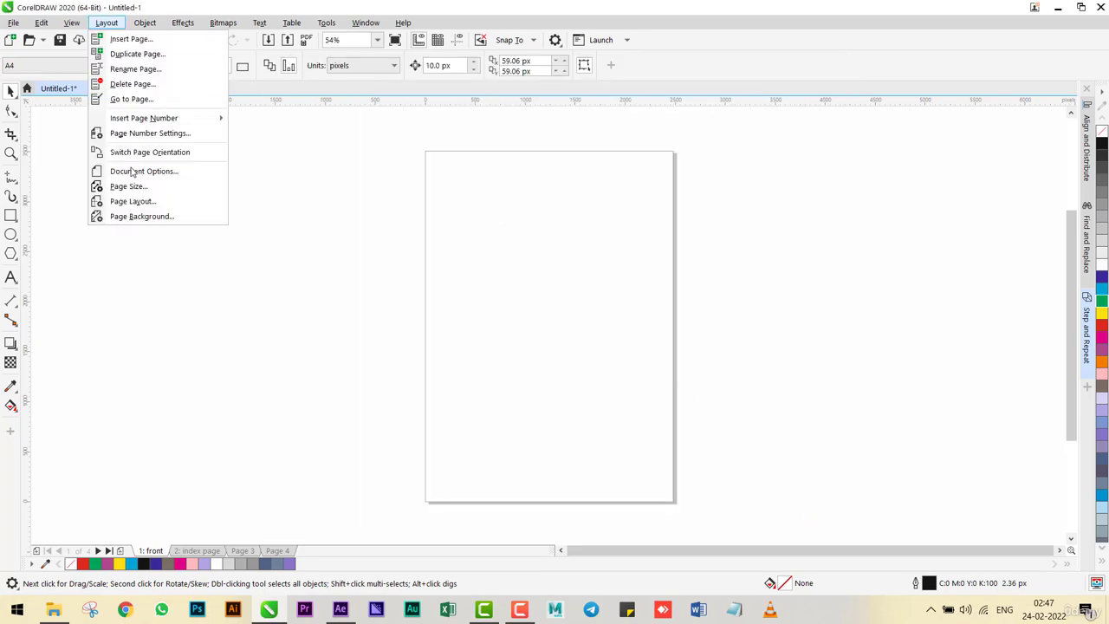
{"action": "left_click", "coordinate": [134, 201]}
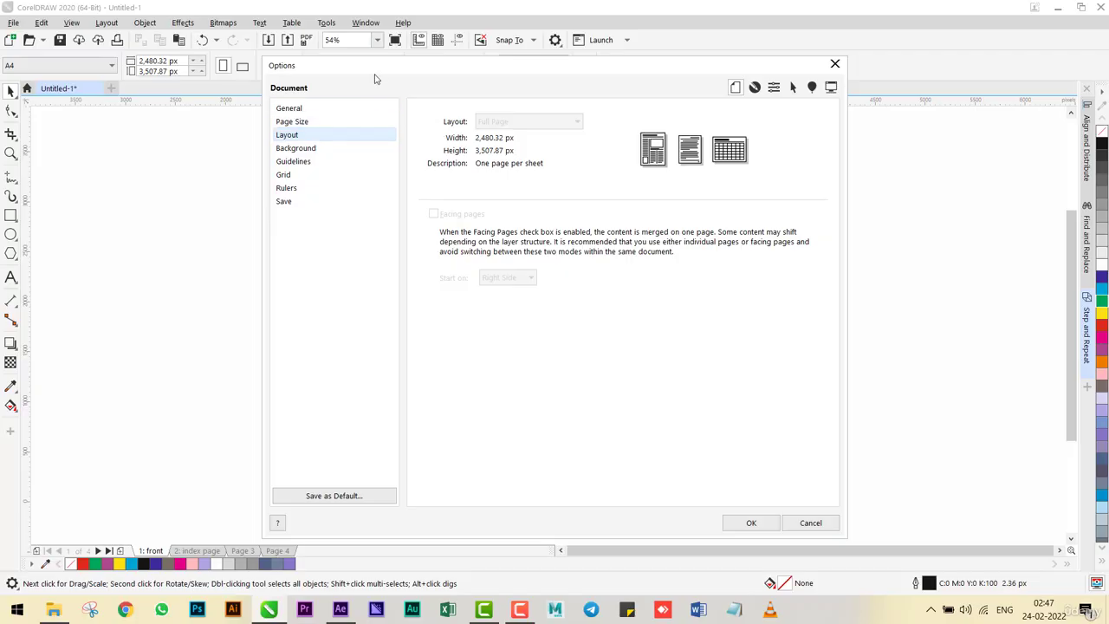
{"action": "left_click_drag", "start_coordinate": [481, 69], "coordinate": [559, 115]}
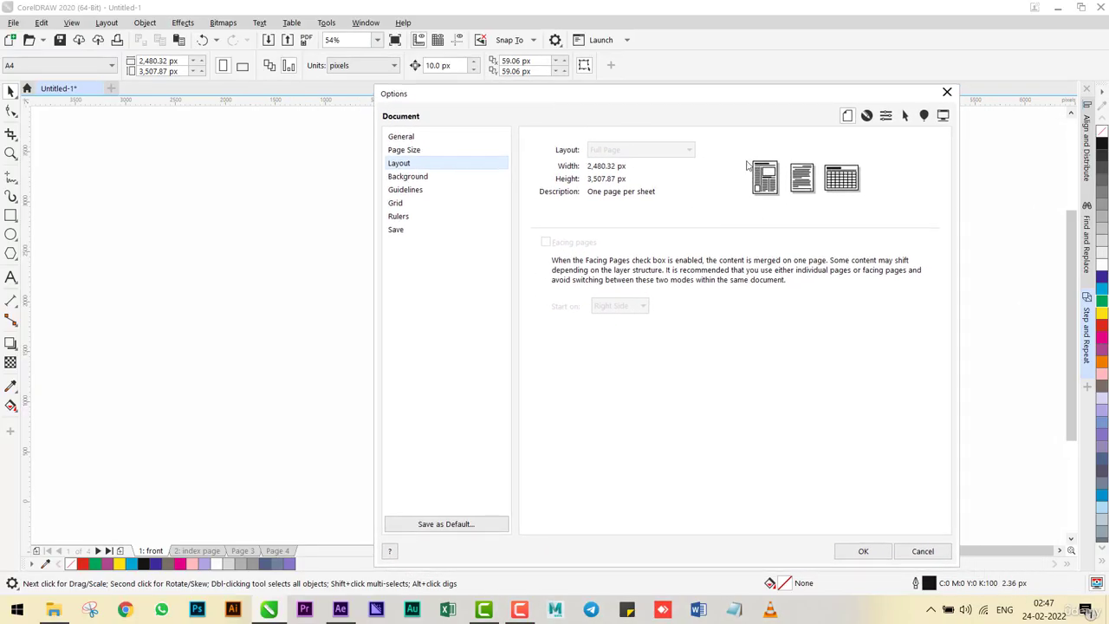
{"action": "left_click", "coordinate": [923, 551]}
- Switch the page background from none to a solid color and show the available RGB palette colors
{"action": "left_click", "coordinate": [105, 22]}
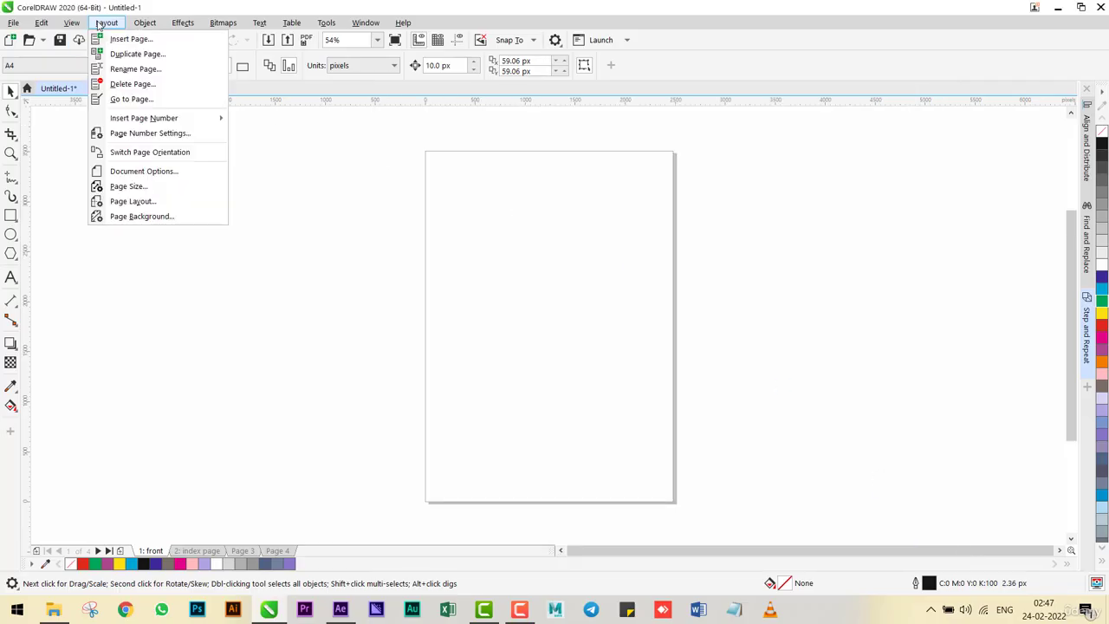
{"action": "left_click", "coordinate": [127, 217]}
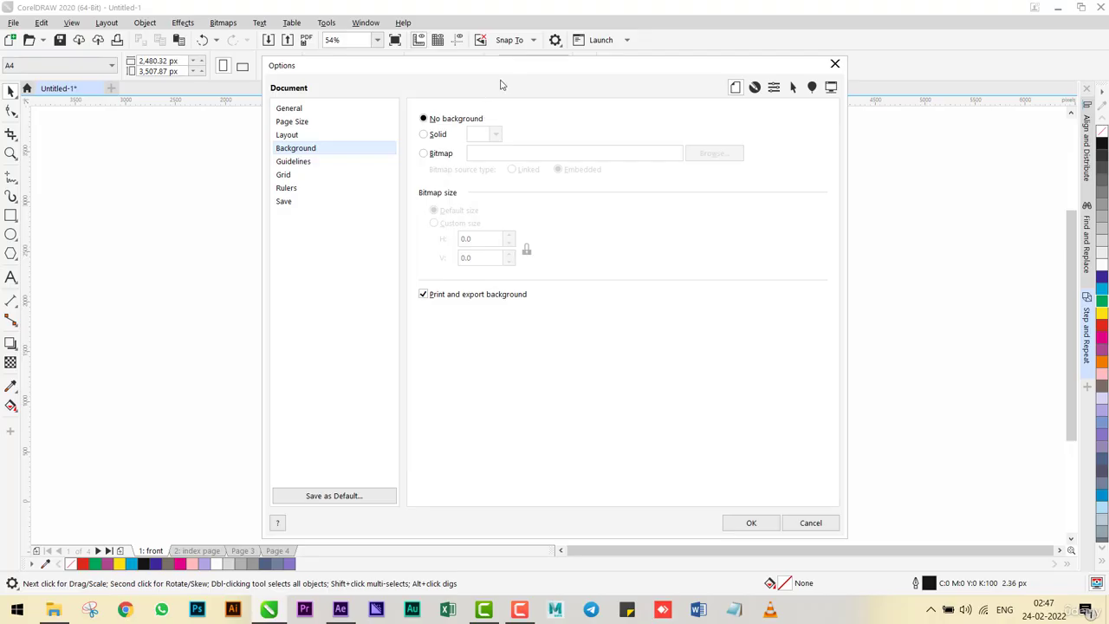
{"action": "left_click_drag", "start_coordinate": [499, 72], "coordinate": [464, 295]}
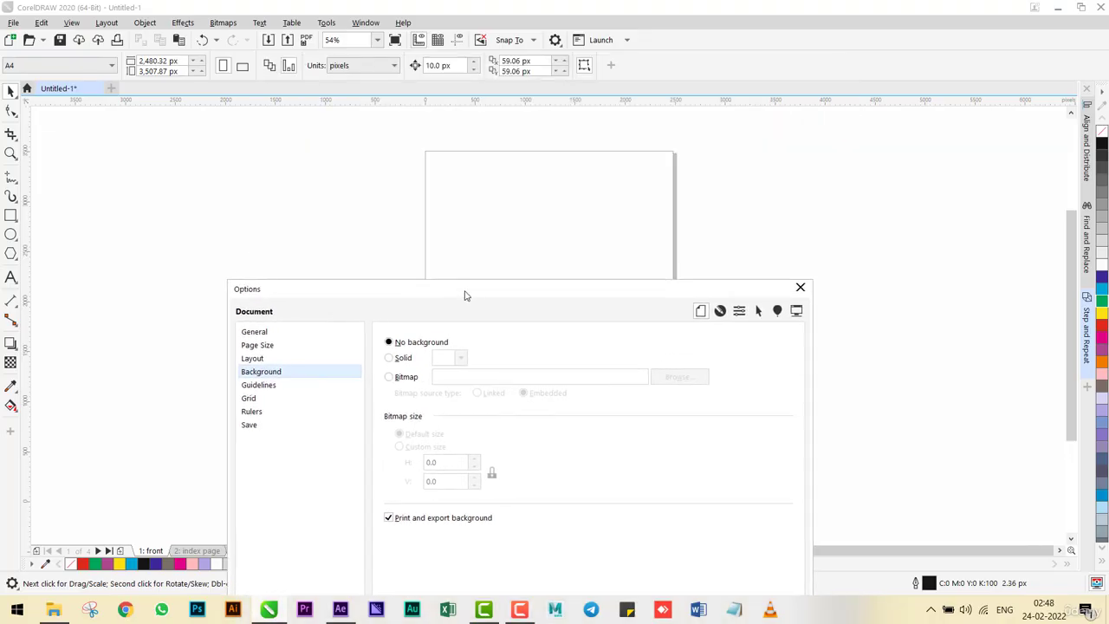
{"action": "left_click", "coordinate": [392, 359]}
{"action": "left_click", "coordinate": [460, 358]}
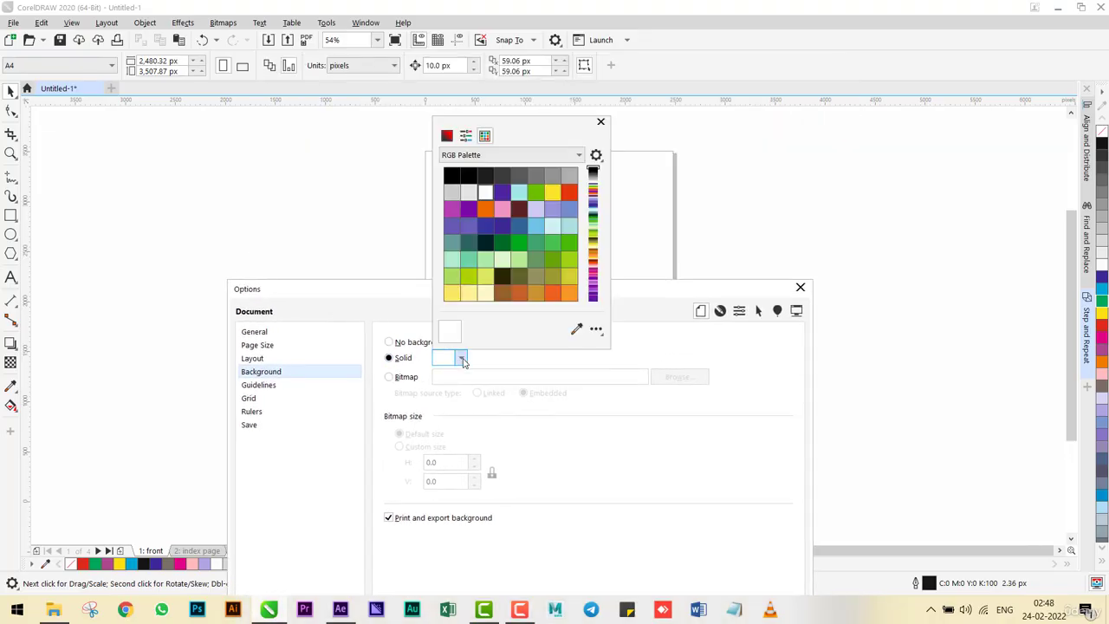
- Try pink, dark brown, light blue, light gray and dark gray as the solid background color
{"action": "left_click", "coordinate": [503, 208]}
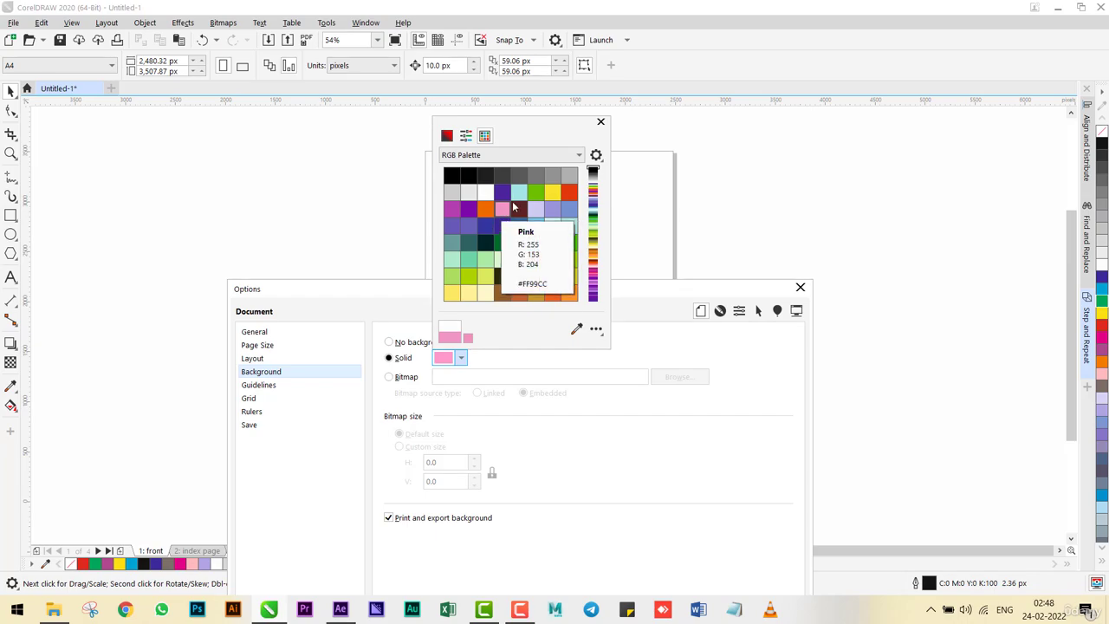
{"action": "left_click", "coordinate": [517, 206]}
{"action": "left_click", "coordinate": [518, 192]}
{"action": "left_click", "coordinate": [568, 176]}
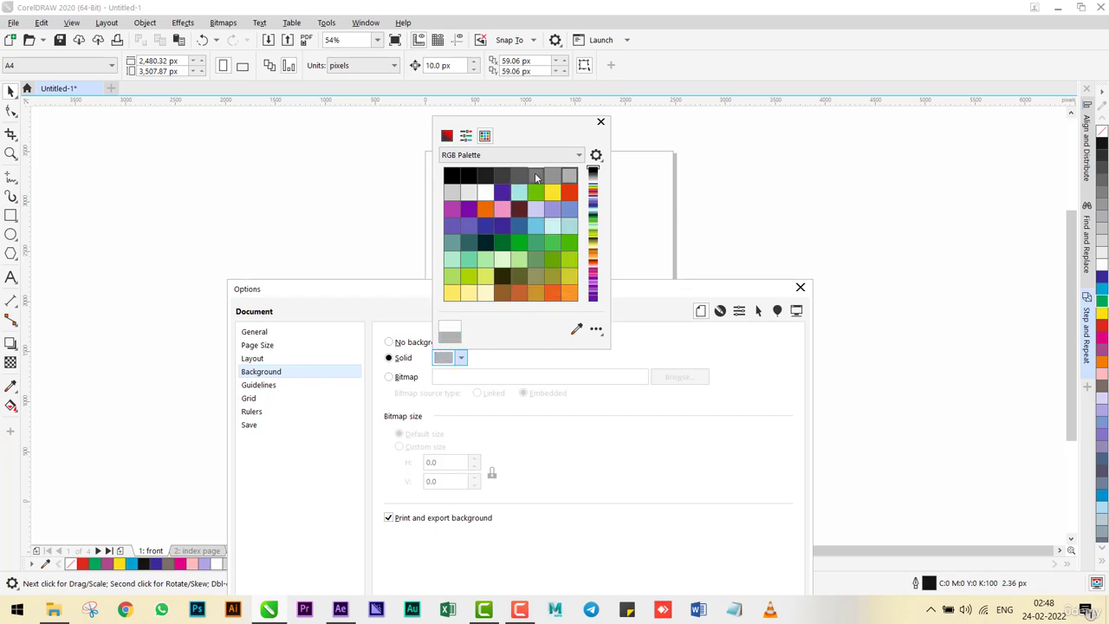
{"action": "left_click", "coordinate": [503, 176]}
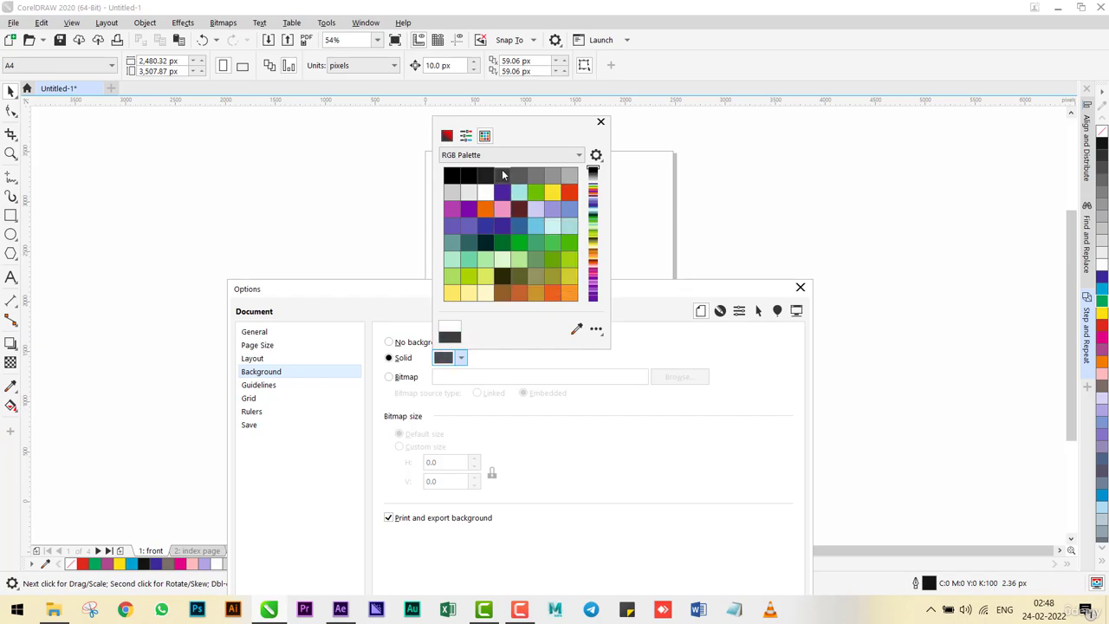
- Choose green as the solid page background color and apply it to the document
{"action": "left_click", "coordinate": [468, 260]}
{"action": "left_click", "coordinate": [546, 375]}
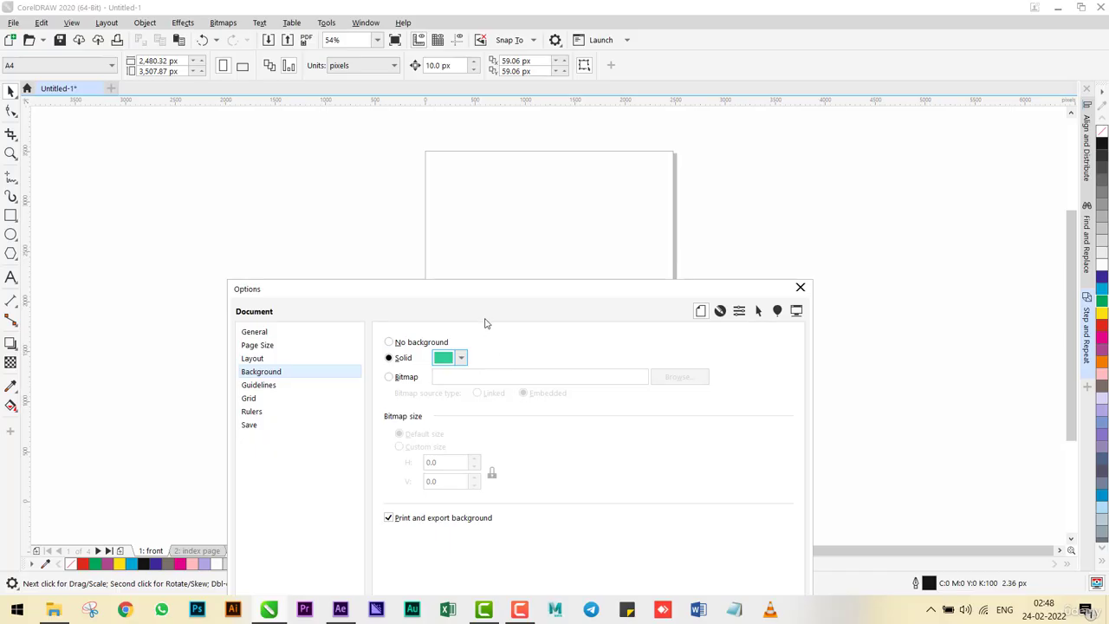
{"action": "left_click_drag", "start_coordinate": [462, 294], "coordinate": [313, 121]}
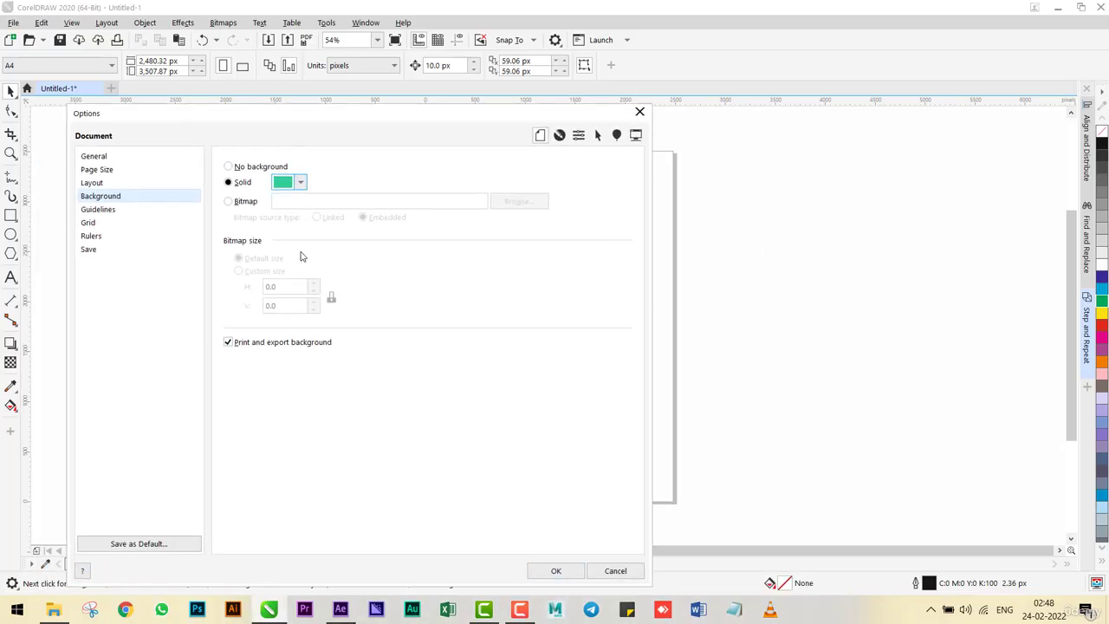
{"action": "left_click", "coordinate": [555, 570]}
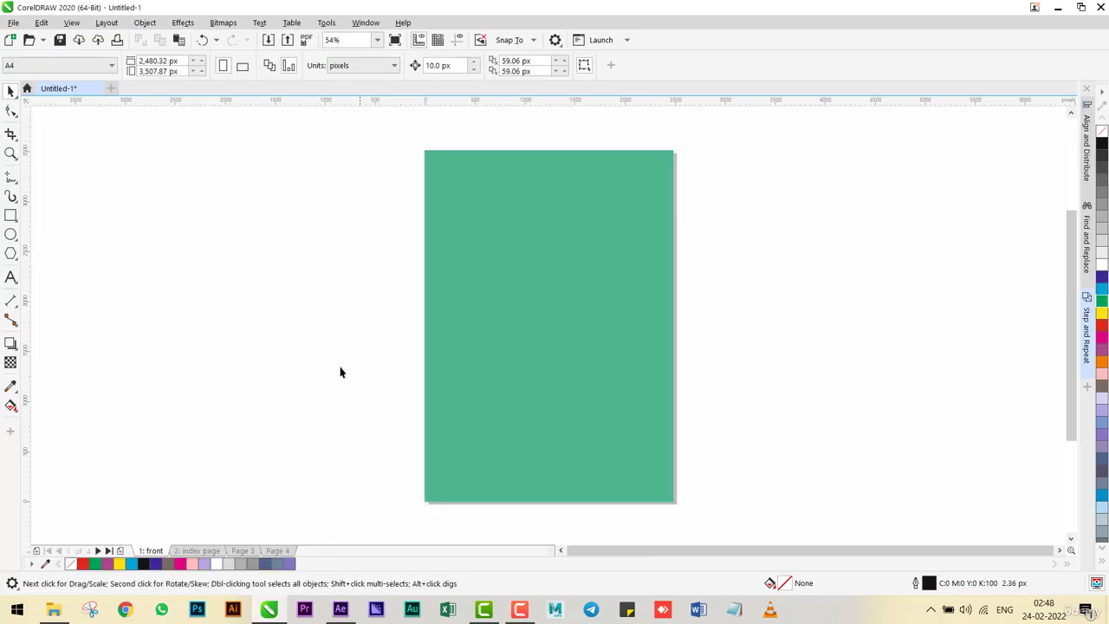
- Check the background on the other pages and return to the front page
{"action": "left_click", "coordinate": [244, 551]}
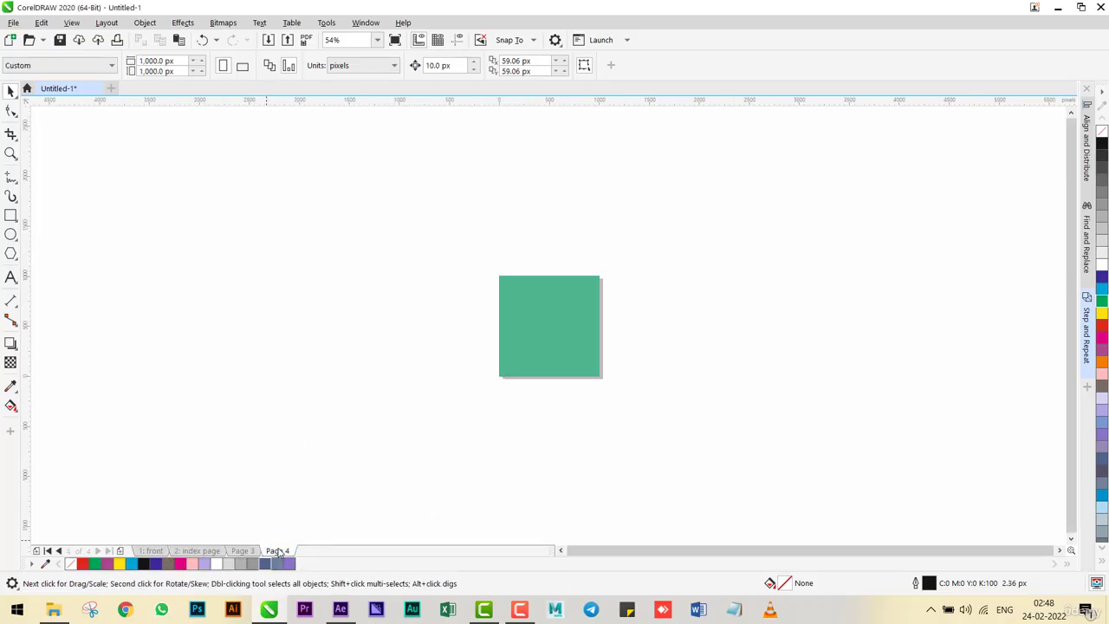
{"action": "left_click", "coordinate": [197, 551]}
{"action": "left_click", "coordinate": [156, 551]}
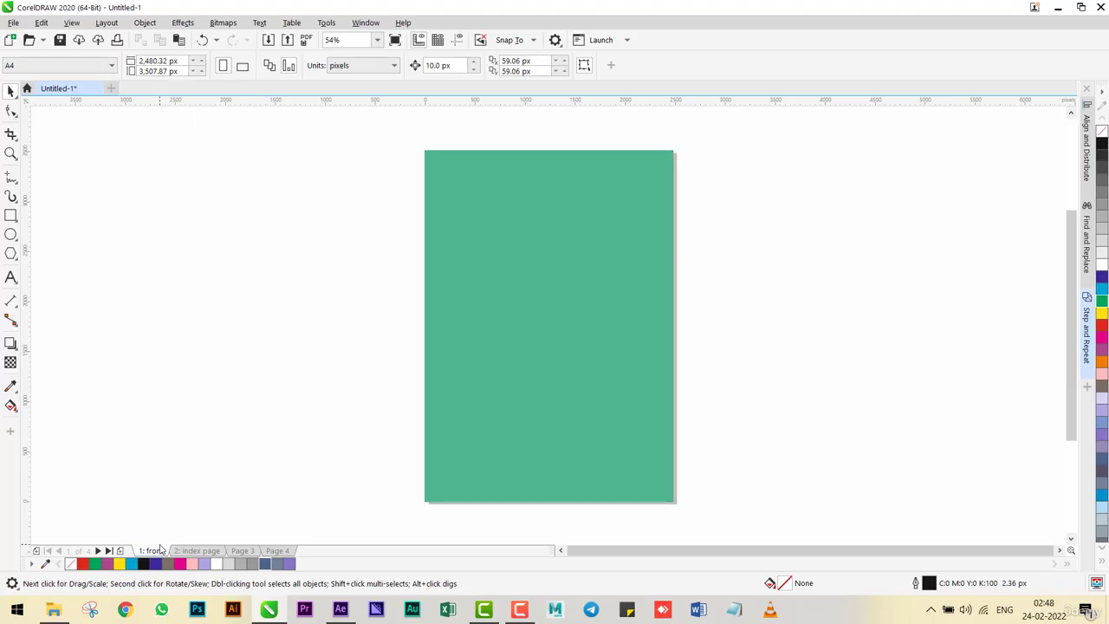
- Set the page background to the yellow bitmap "click me free.jpg" from the "v logo\me" folder, embedded at default size
{"action": "left_click", "coordinate": [106, 22]}
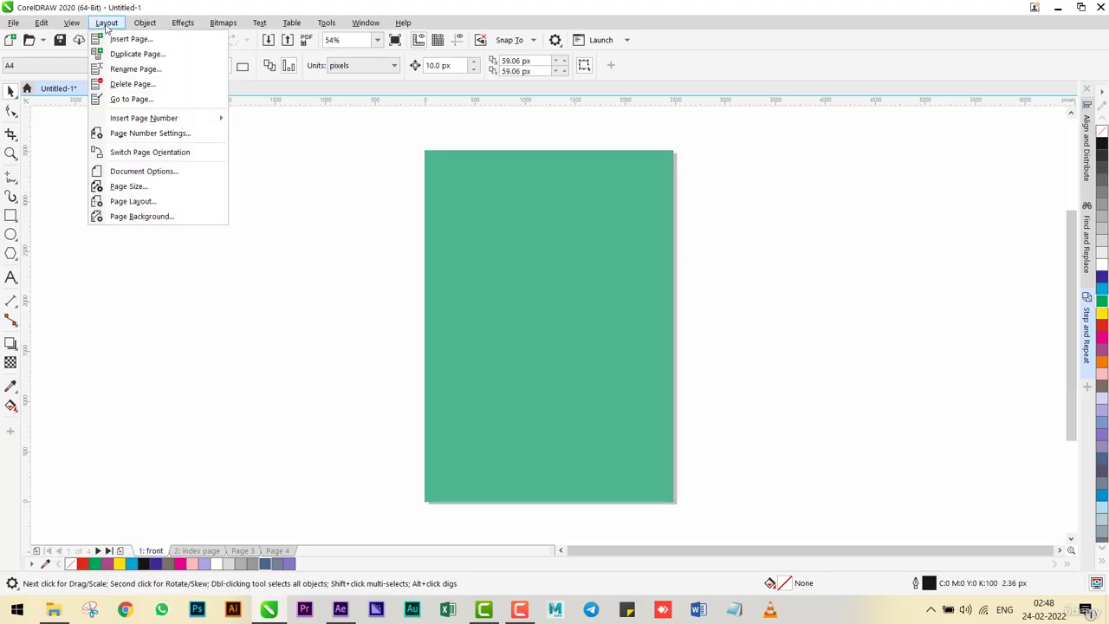
{"action": "left_click", "coordinate": [139, 216]}
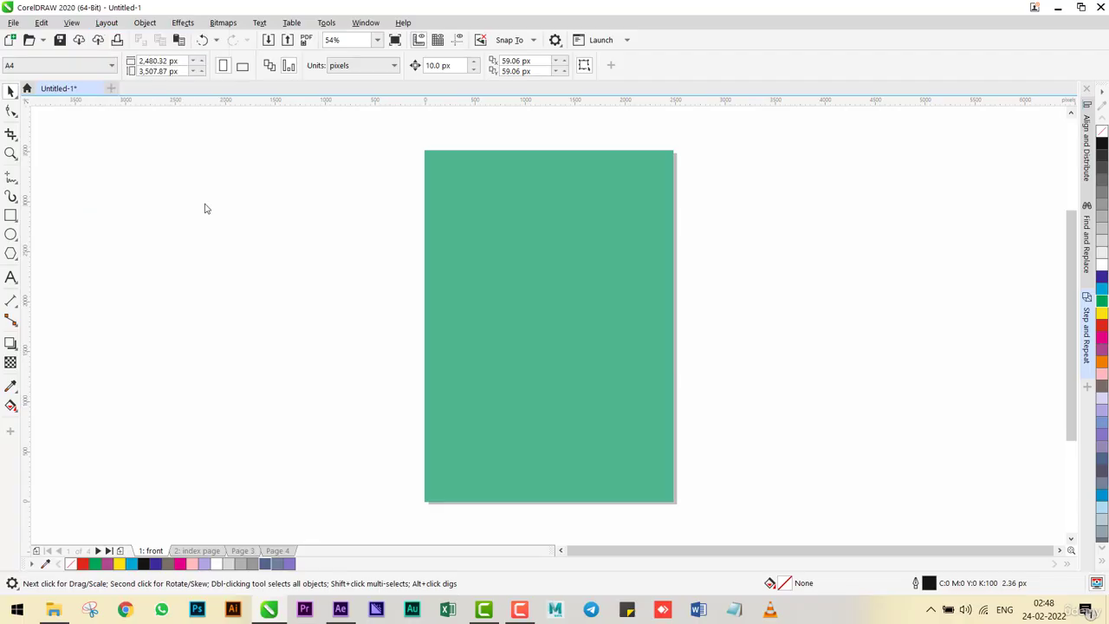
{"action": "left_click", "coordinate": [447, 154]}
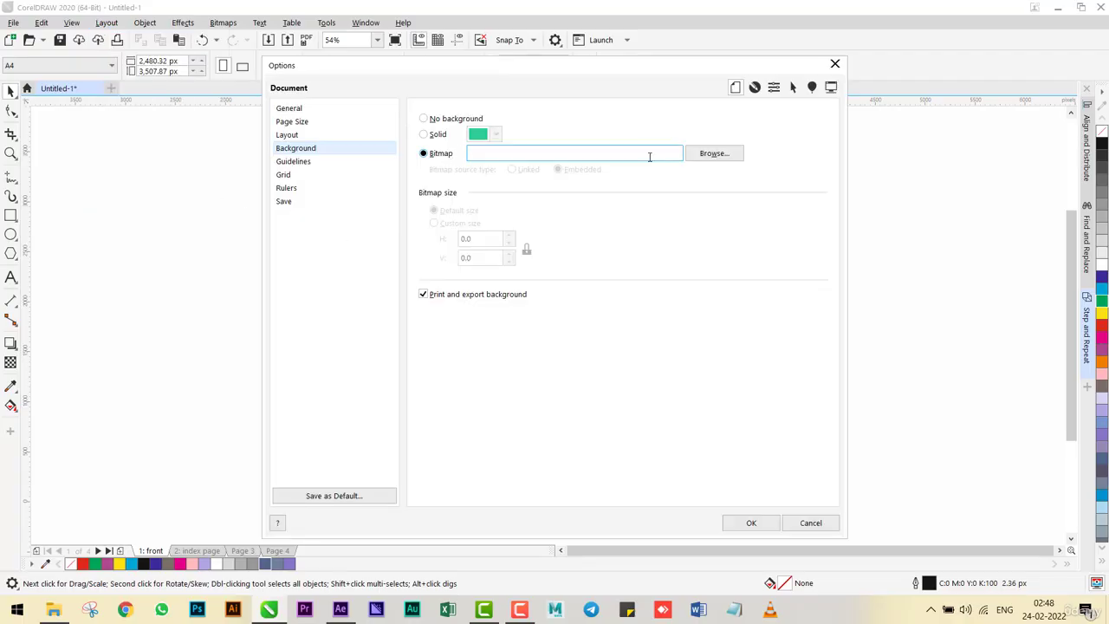
{"action": "left_click", "coordinate": [704, 155]}
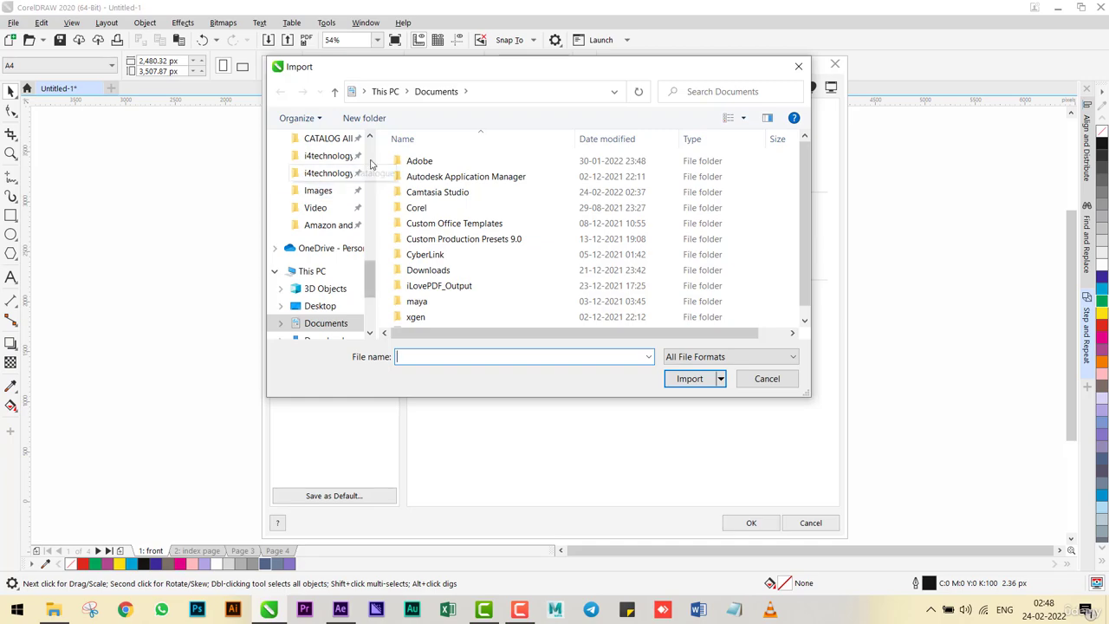
{"action": "scroll", "coordinate": [342, 204], "scroll_direction": "up", "scroll_amount": 5}
{"action": "left_click", "coordinate": [319, 224]}
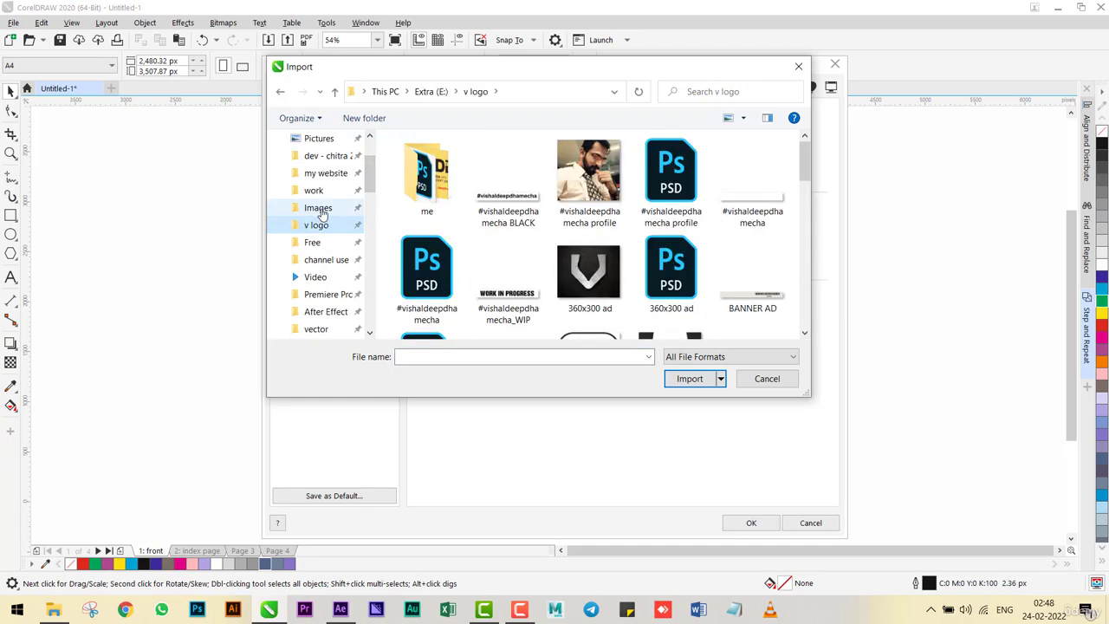
{"action": "double_click", "coordinate": [429, 177]}
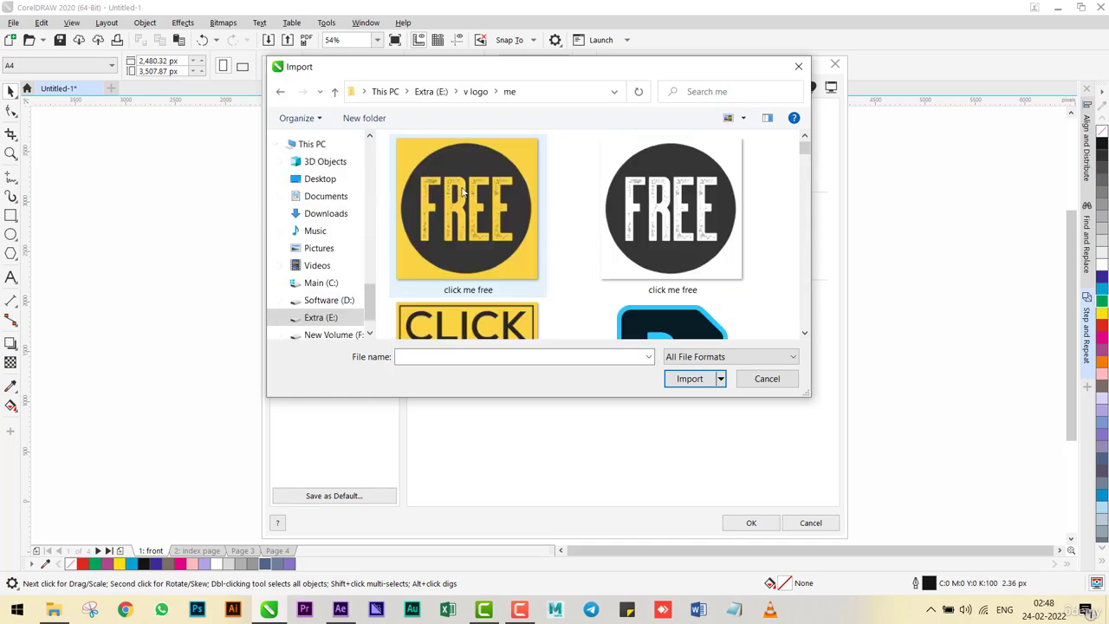
{"action": "double_click", "coordinate": [518, 201]}
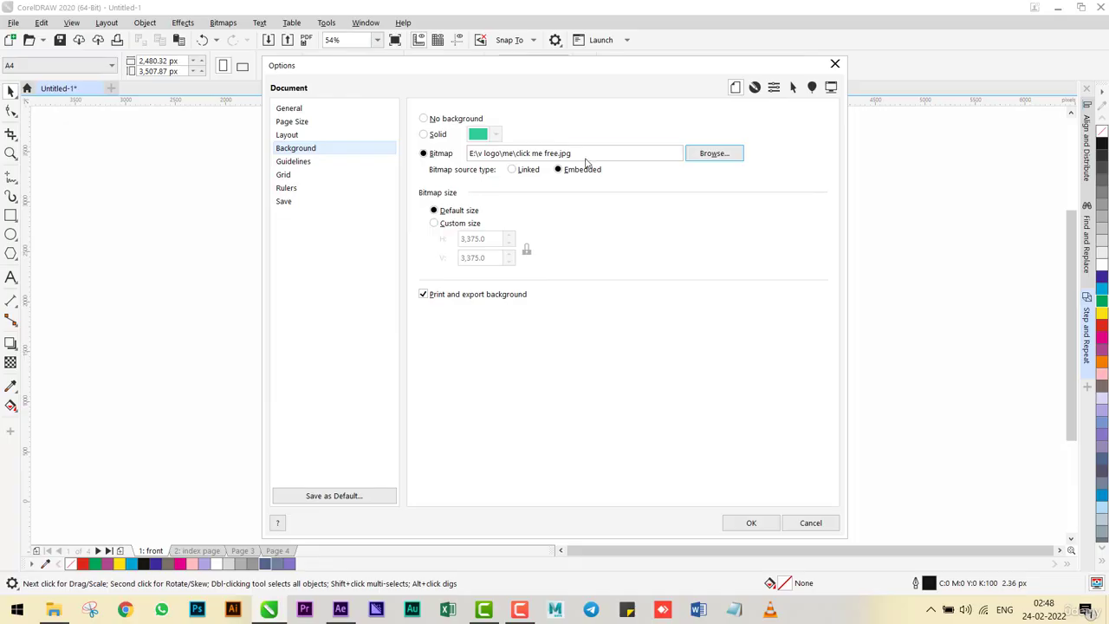
{"action": "left_click", "coordinate": [754, 521]}
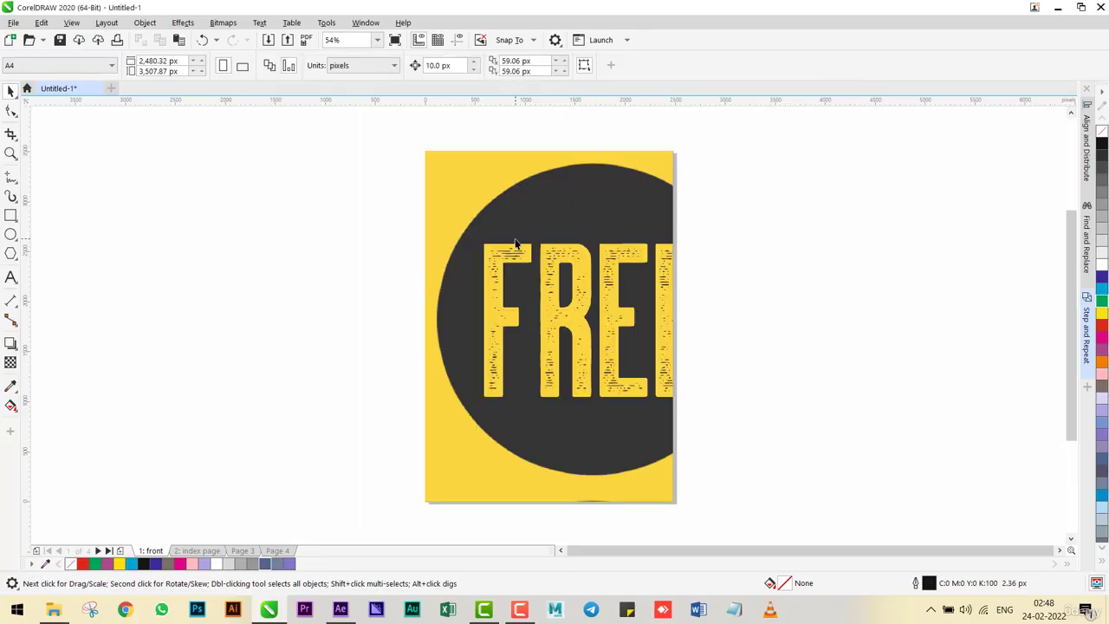
- Check the bitmap background on Page 3, Page 4 and the index page, and return to the front page
{"action": "left_click", "coordinate": [245, 550]}
{"action": "left_click", "coordinate": [283, 552]}
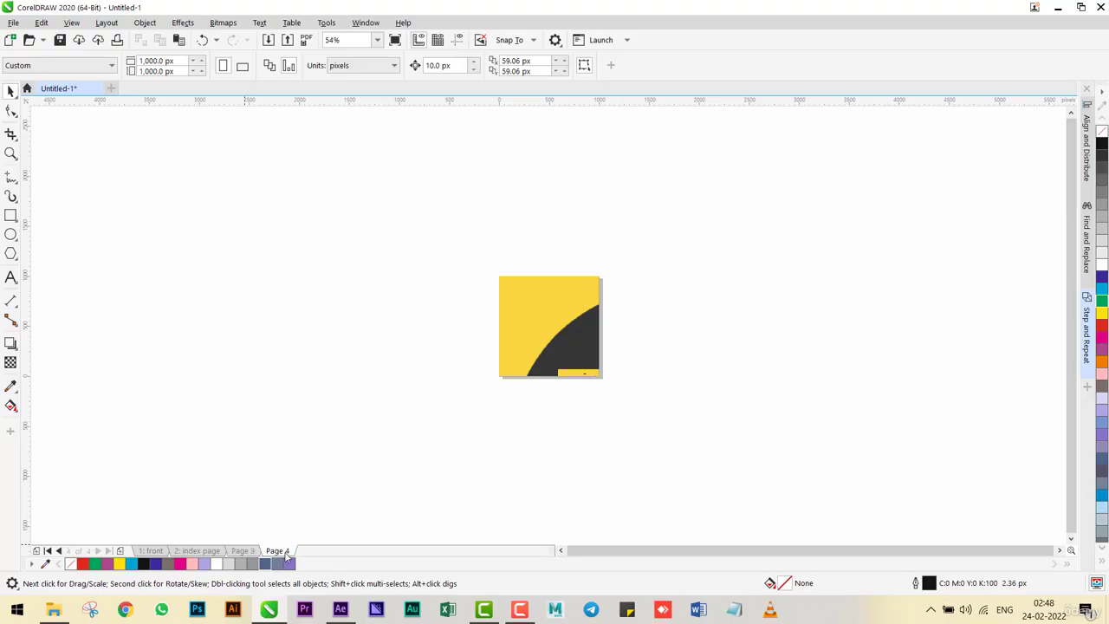
{"action": "left_click", "coordinate": [202, 552]}
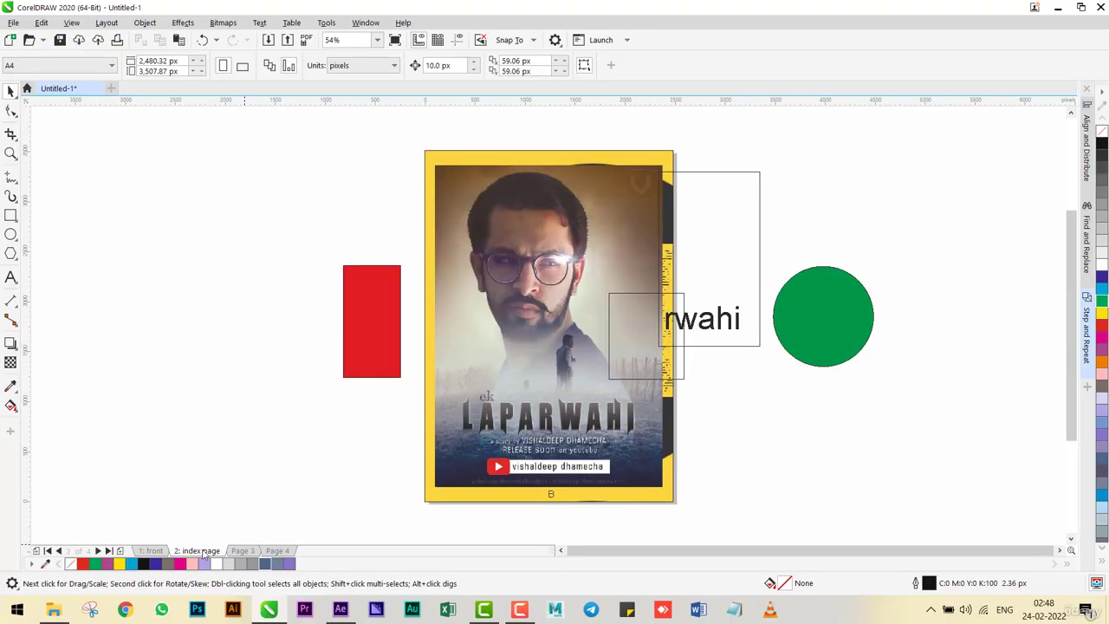
{"action": "left_click", "coordinate": [151, 550]}
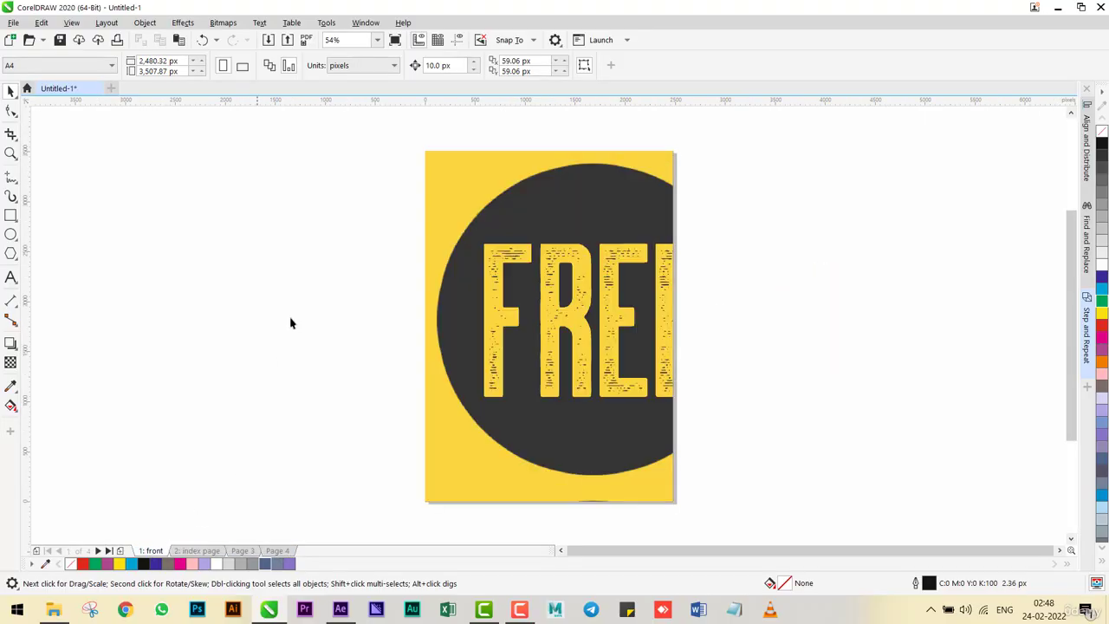
- Remove the bitmap page background by setting the document to No background and apply the change
{"action": "left_click", "coordinate": [107, 22]}
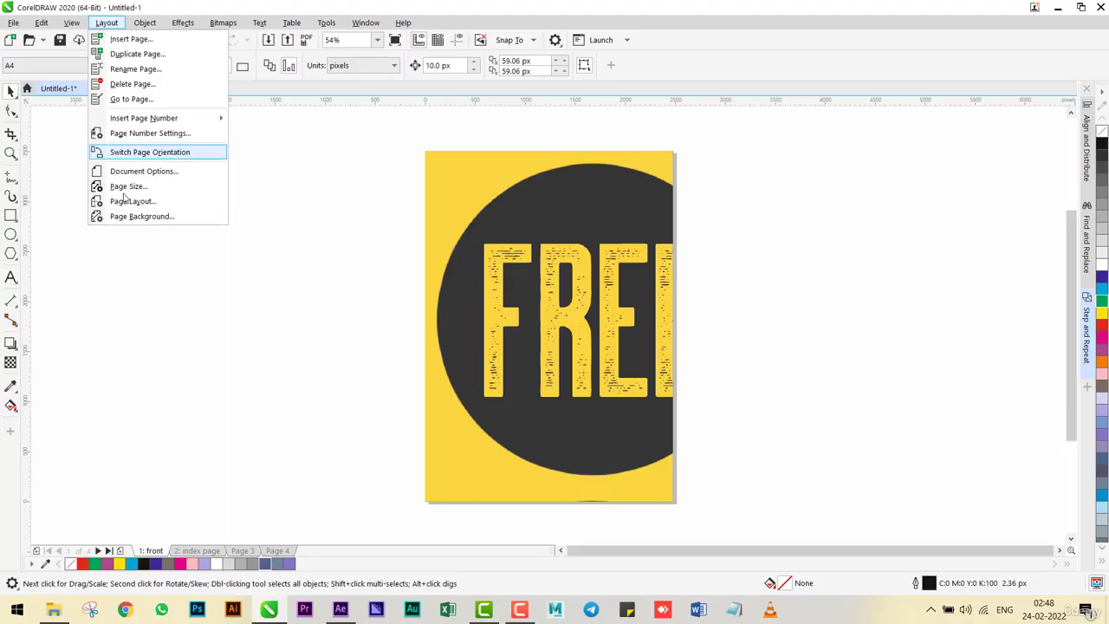
{"action": "left_click", "coordinate": [139, 216]}
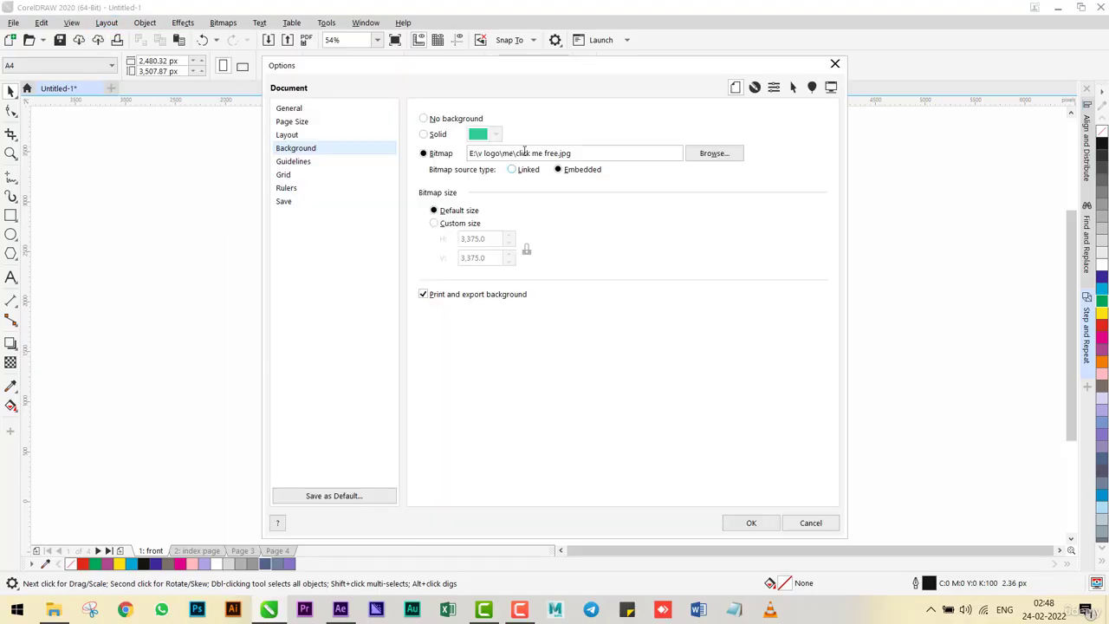
{"action": "left_click", "coordinate": [442, 118]}
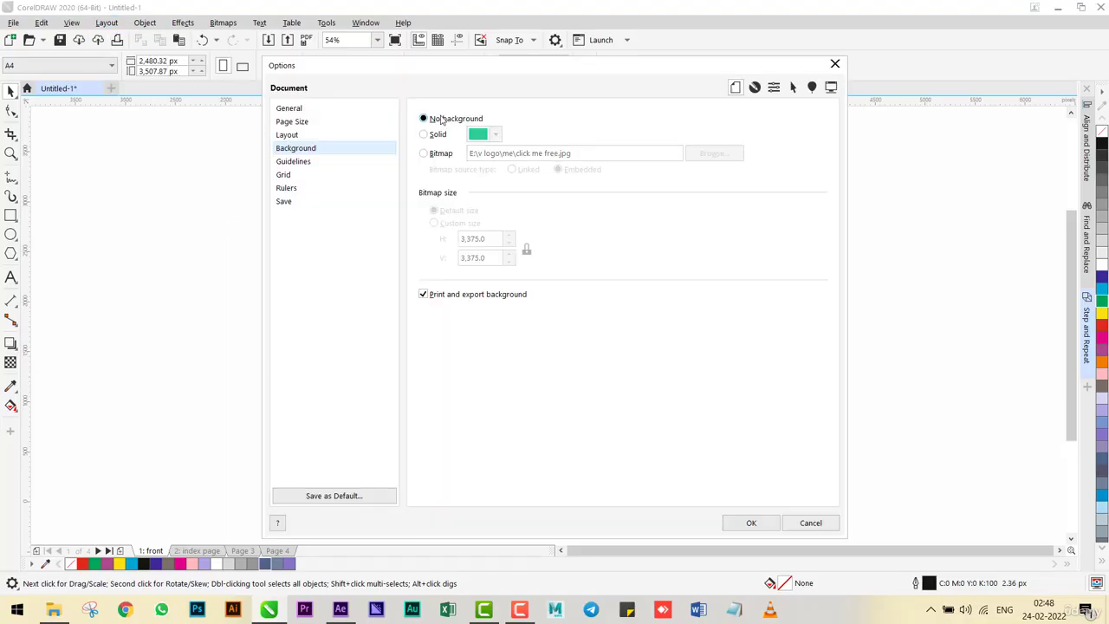
{"action": "left_click", "coordinate": [426, 153]}
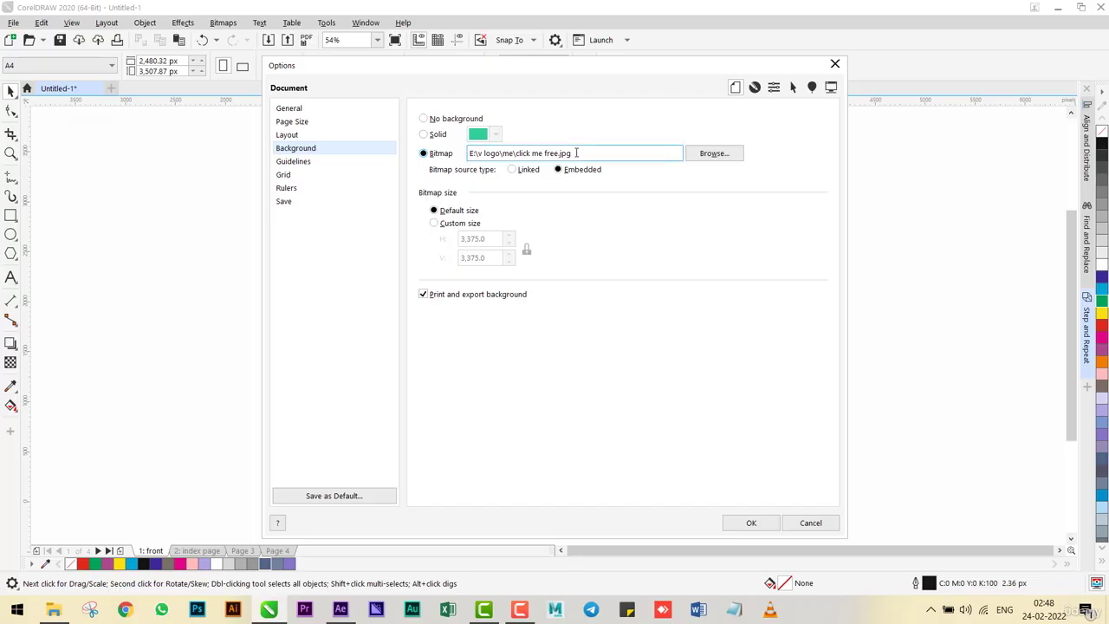
{"action": "left_click_drag", "start_coordinate": [576, 153], "coordinate": [413, 164]}
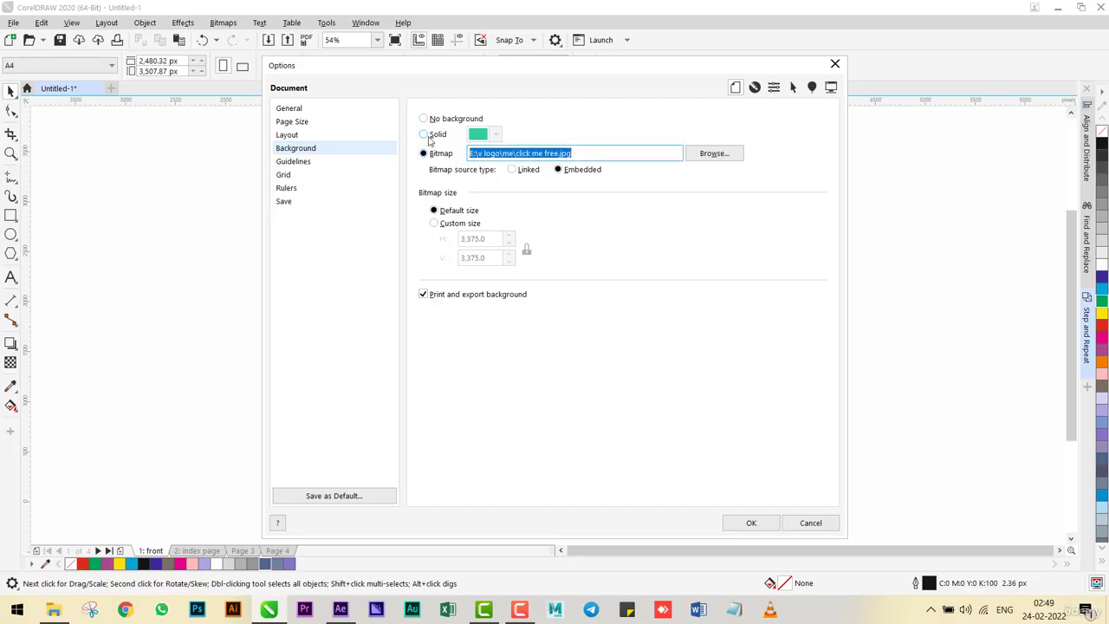
{"action": "left_click", "coordinate": [584, 150]}
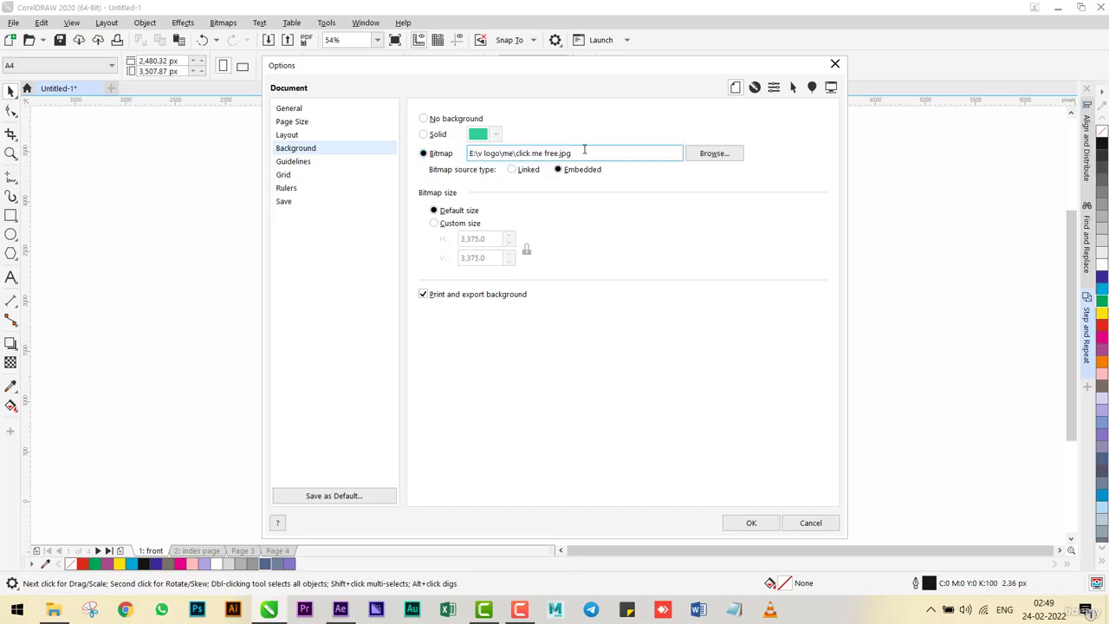
{"action": "left_click", "coordinate": [433, 119]}
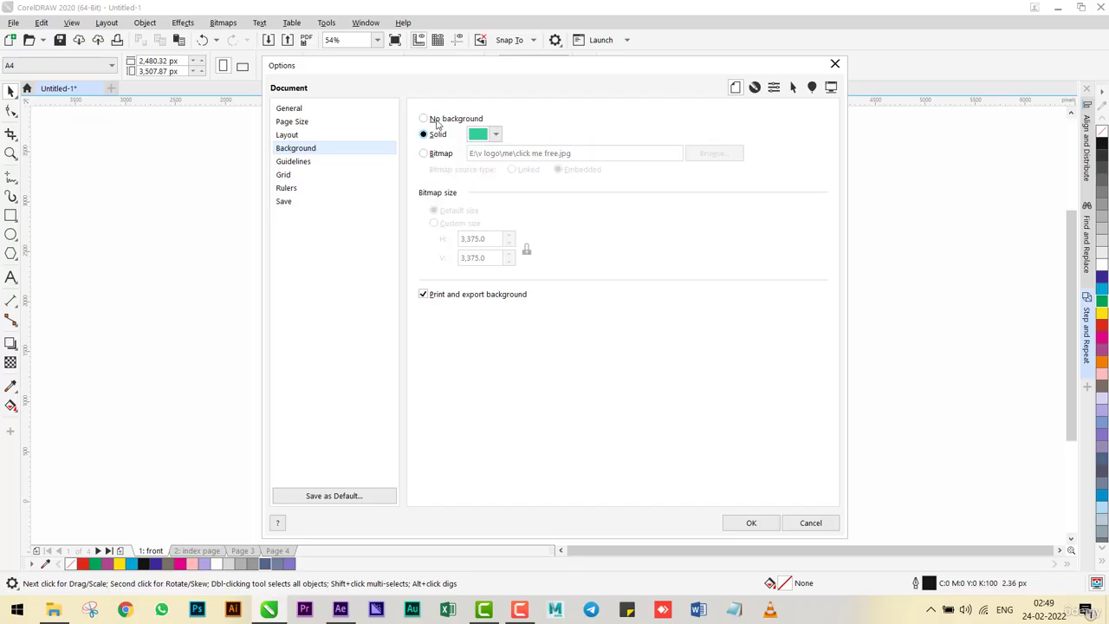
{"action": "left_click", "coordinate": [750, 521]}
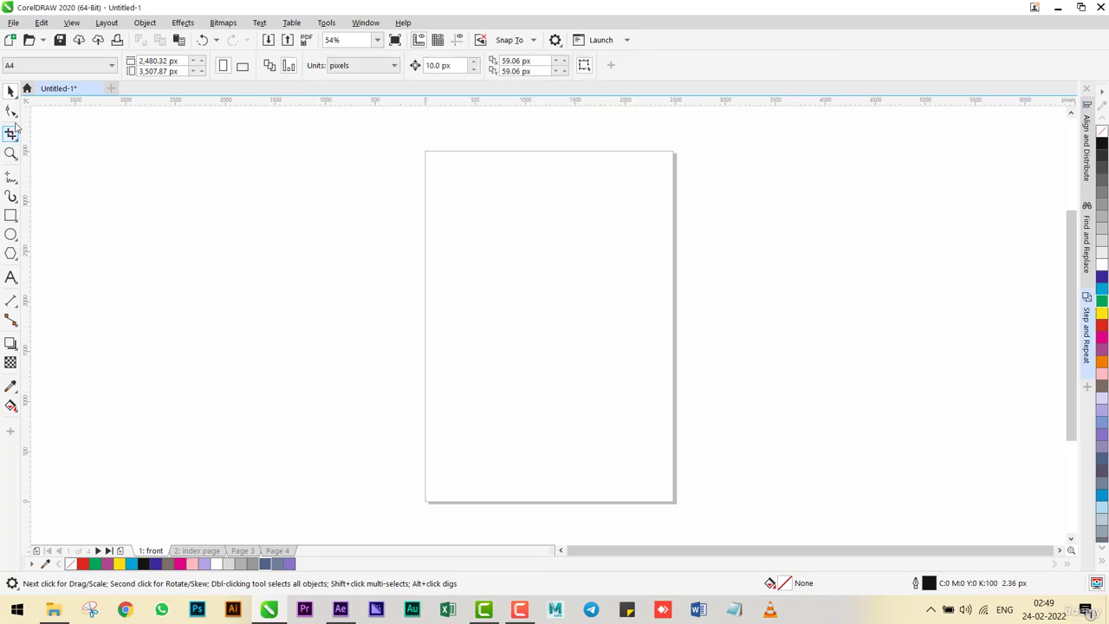
{"action": "left_click", "coordinate": [113, 24]}
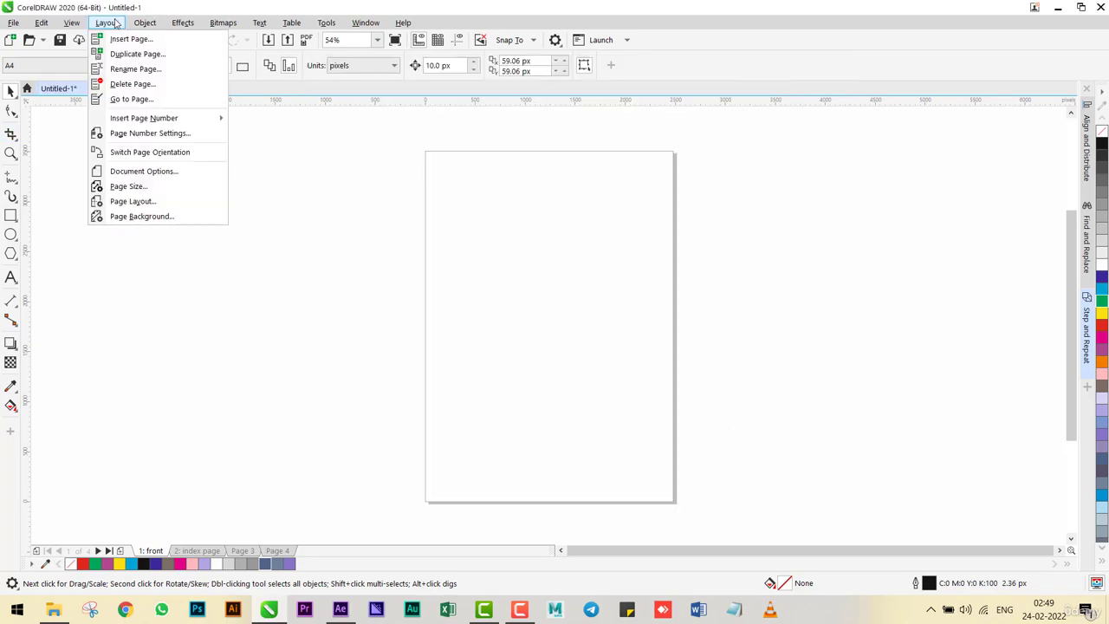